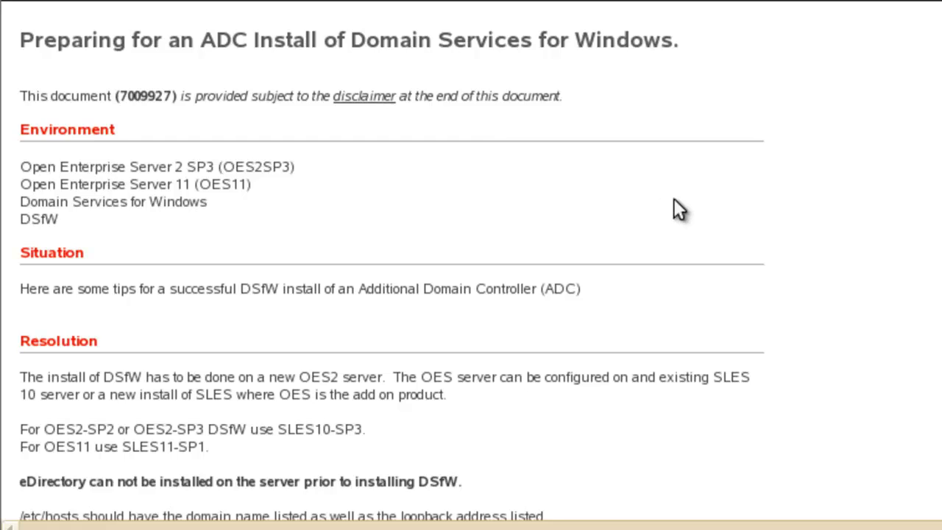
Read the environment, hosts, resolv.conf and pattern-selection requirements in document 7009927 on preparing an ADC install of Domain Services for Windows.
scroll(674, 199, down, 4)
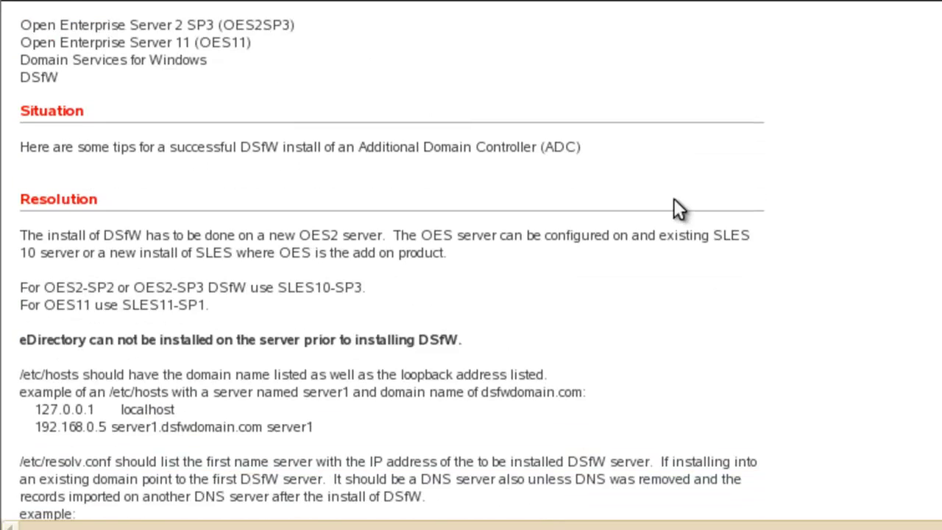
scroll(678, 206, down, 2)
scroll(677, 207, down, 6)
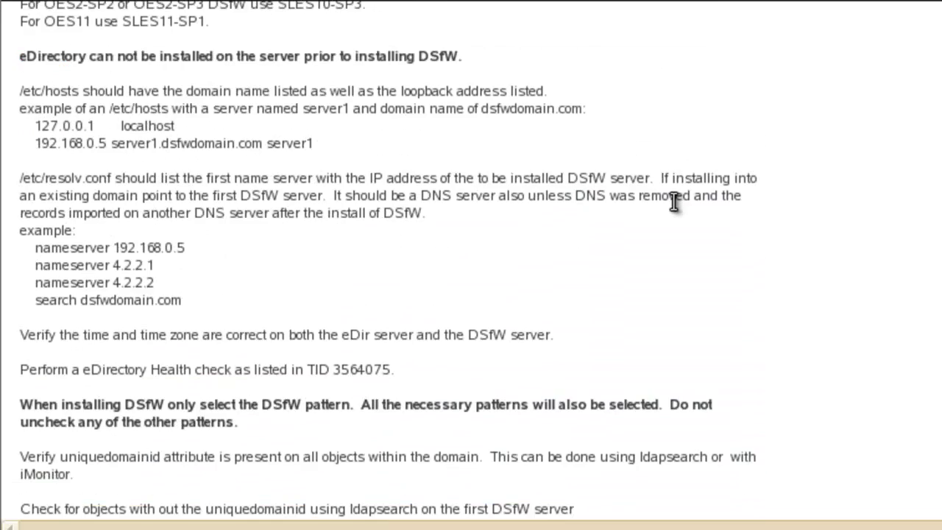
scroll(674, 200, down, 6)
scroll(674, 200, down, 4)
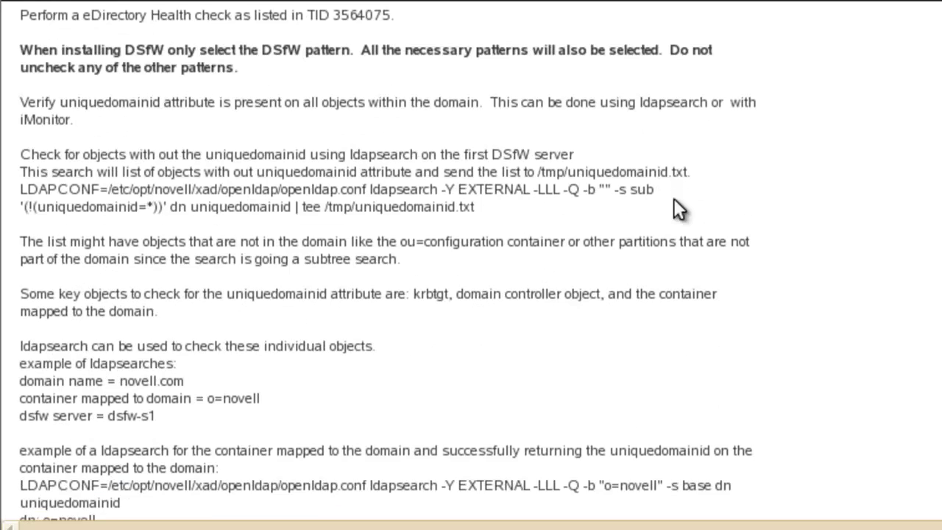
scroll(674, 198, up, 8)
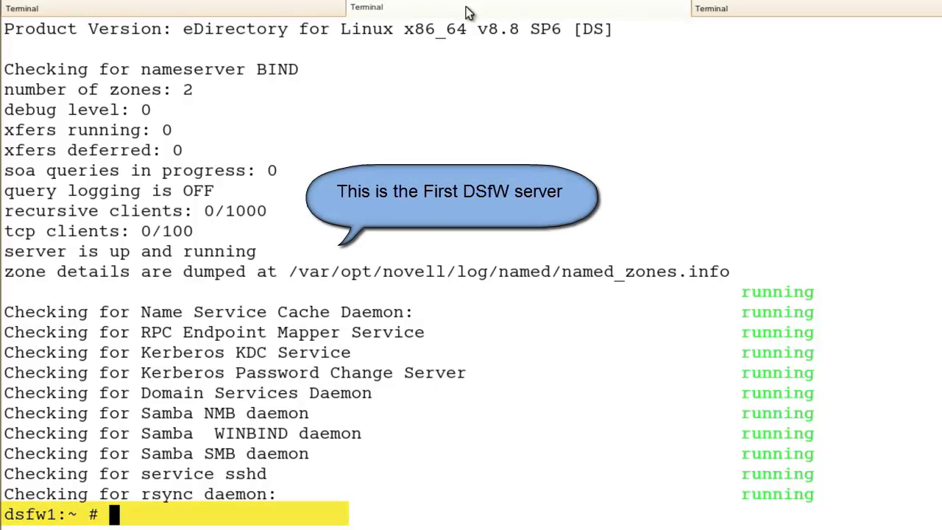
Display /etc/hosts with less on the first DSfW server, dsfw1.
text(less )
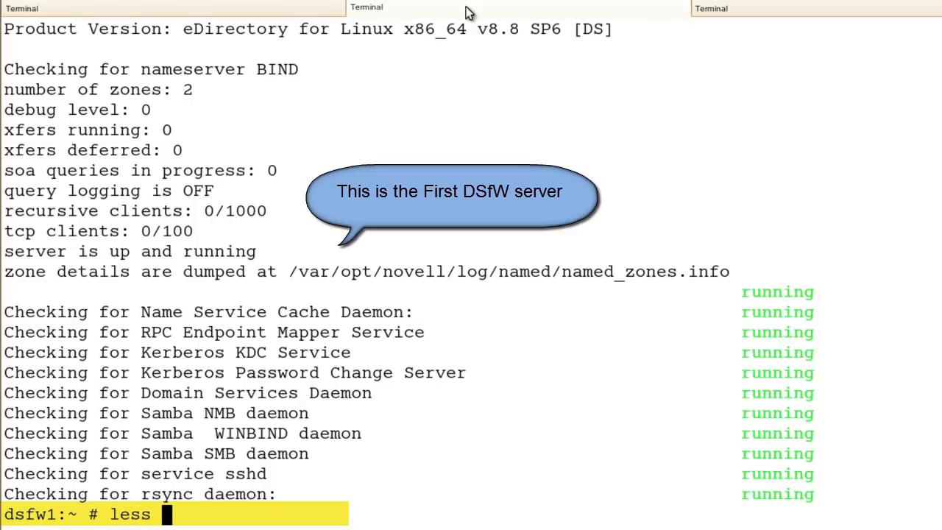
text(/etc/hos)
key(BackSpace)
key(BackSpace)
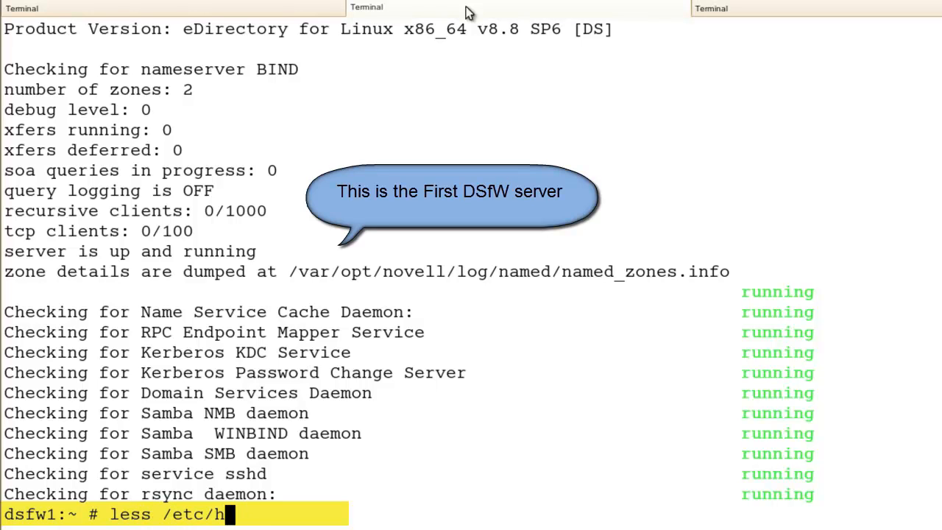
text(osts)
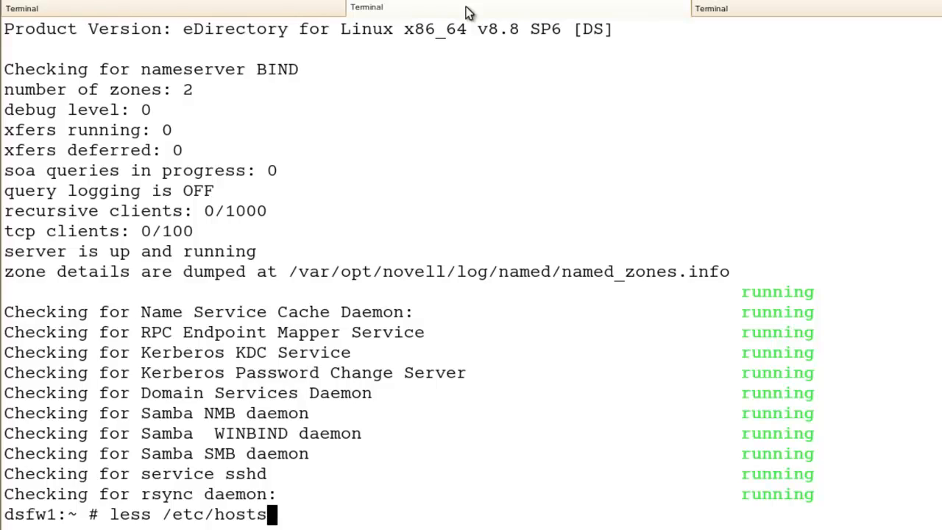
key(Return)
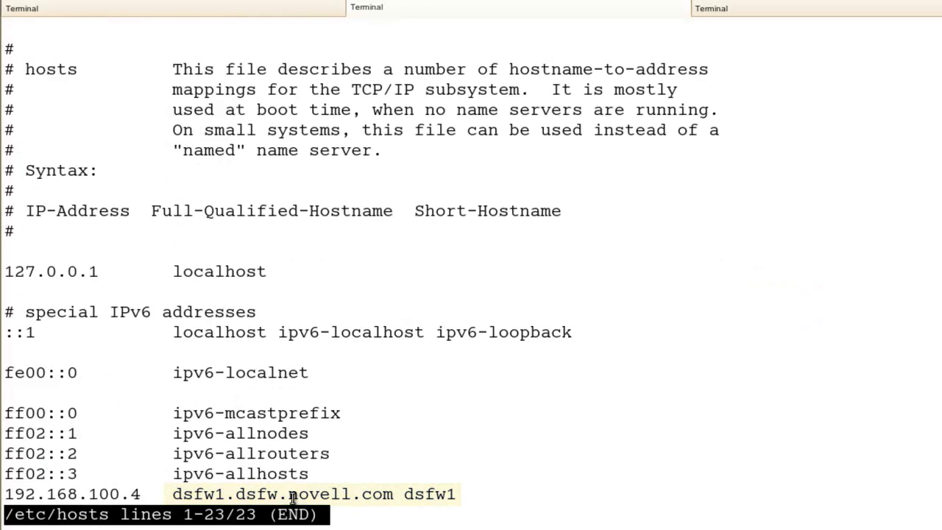
Switch to the dsfw2 terminal session and display its /etc/hosts with less.
click(753, 9)
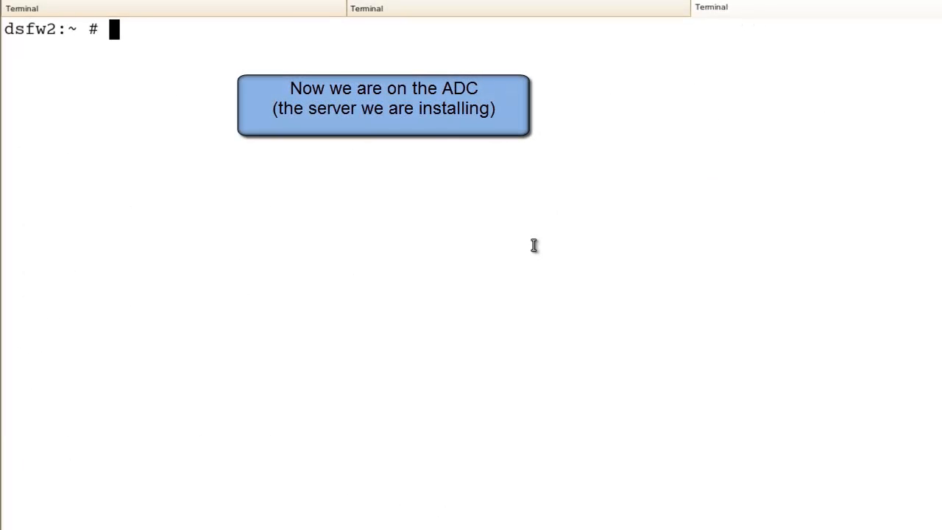
text(less /etc/)
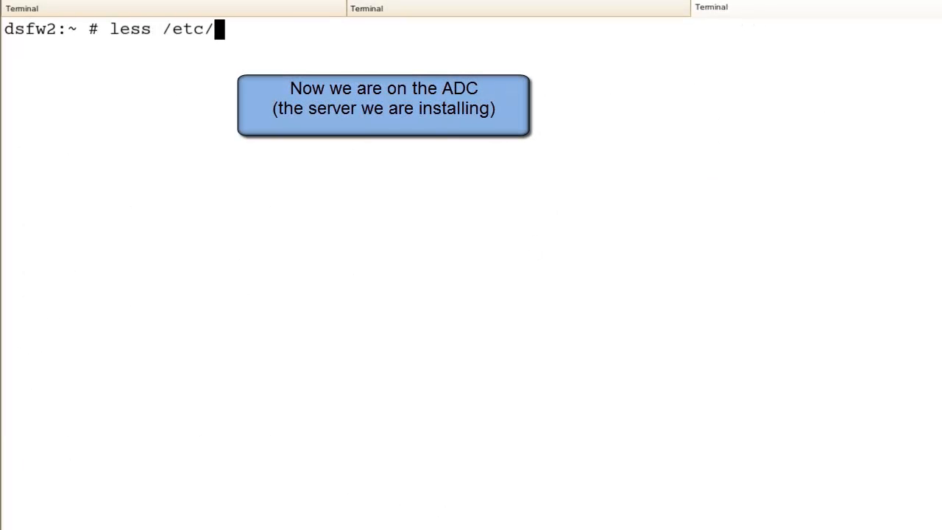
text(hosts)
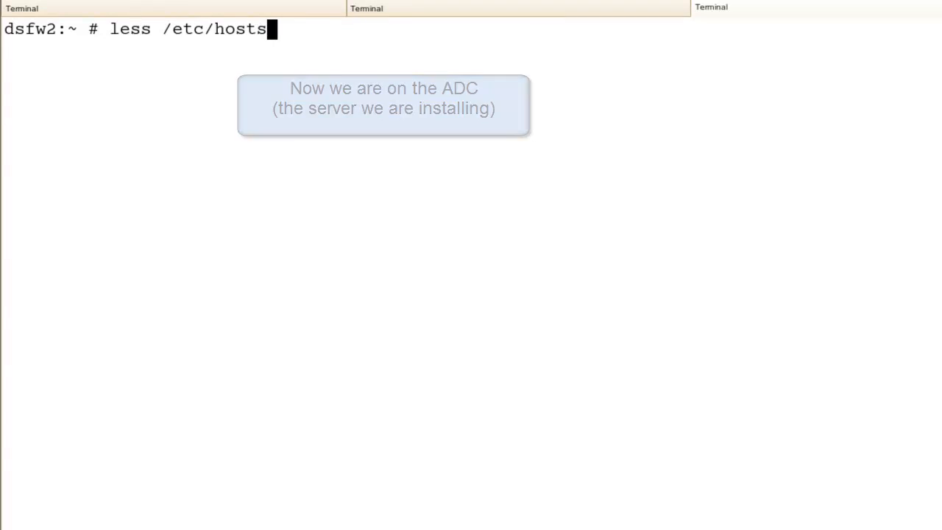
key(Return)
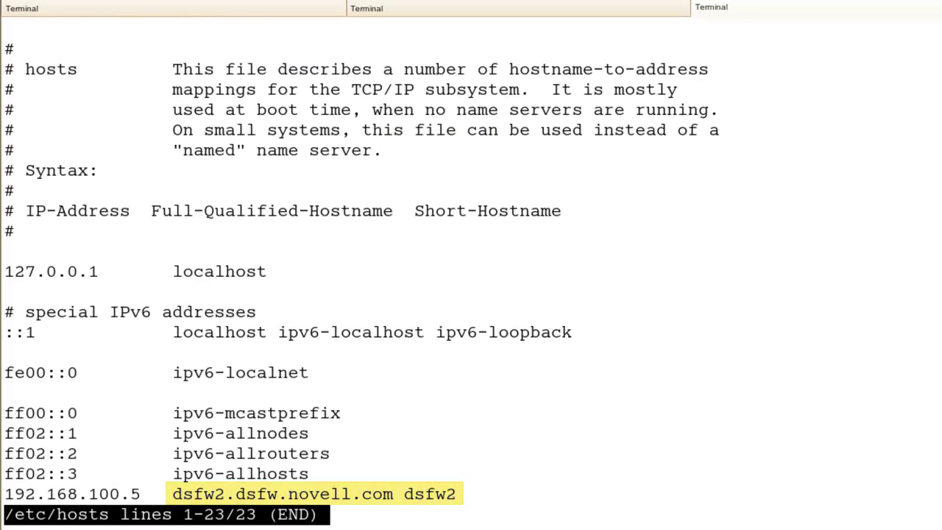
Leave the hosts file and display /etc/resolv.conf with less on dsfw2.
text(qles)
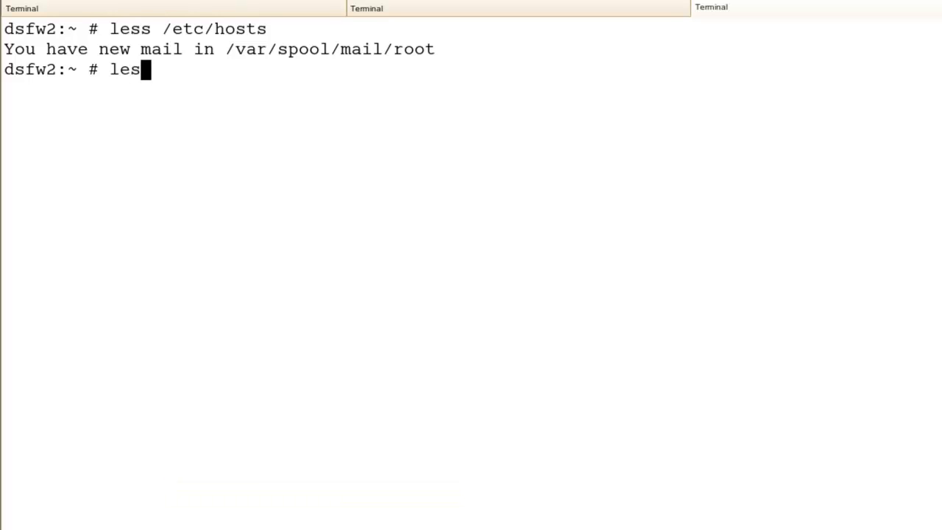
text(s /etc/reso)
key(Tab)
key(Return)
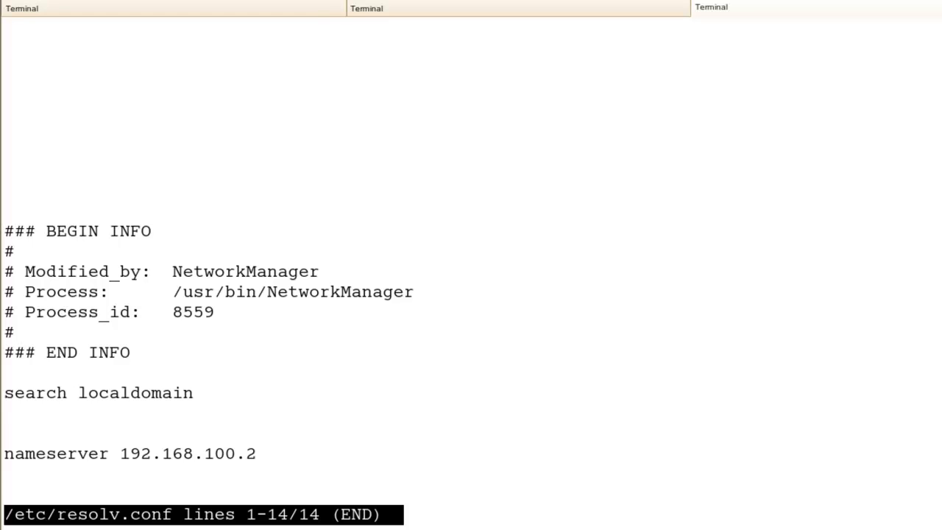
Edit /etc/resolv.conf from the pager, set the nameserver to 192.168.100.4, and save the file.
key(v)
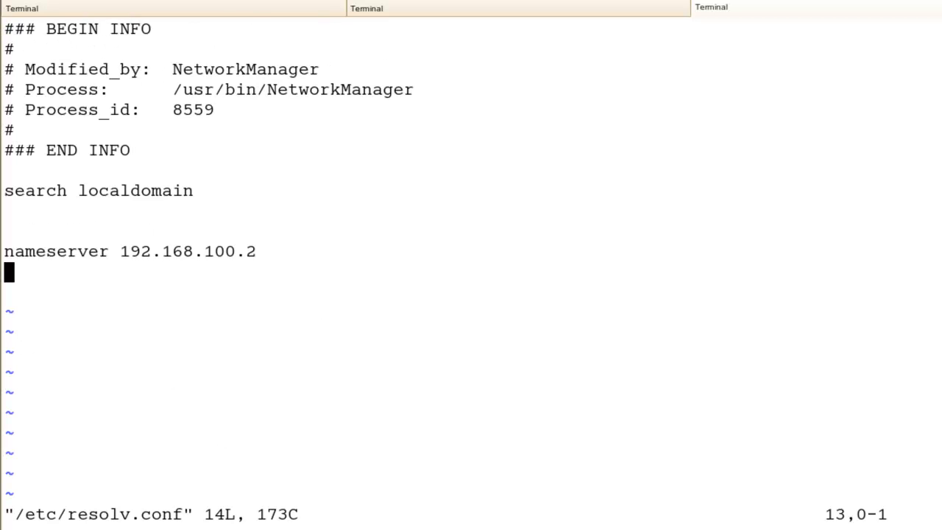
key(Up)
key(Right)
key(Right)
key(Right)
key(Right)
key(Right)
key(Right)
key(Right)
key(Right)
key(Right)
key(Right)
key(Right)
key(Right)
key(Right)
key(Right)
key(Right)
key(Right)
key(Right)
key(Right)
key(Right)
key(Right)
key(Right)
key(Right)
key(Right)
key(x)
key(a)
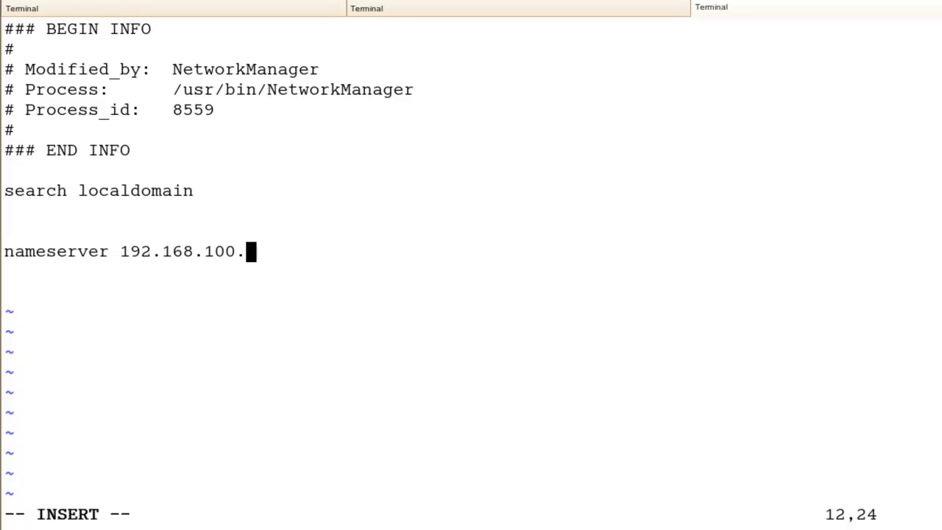
text(4)
key(Escape)
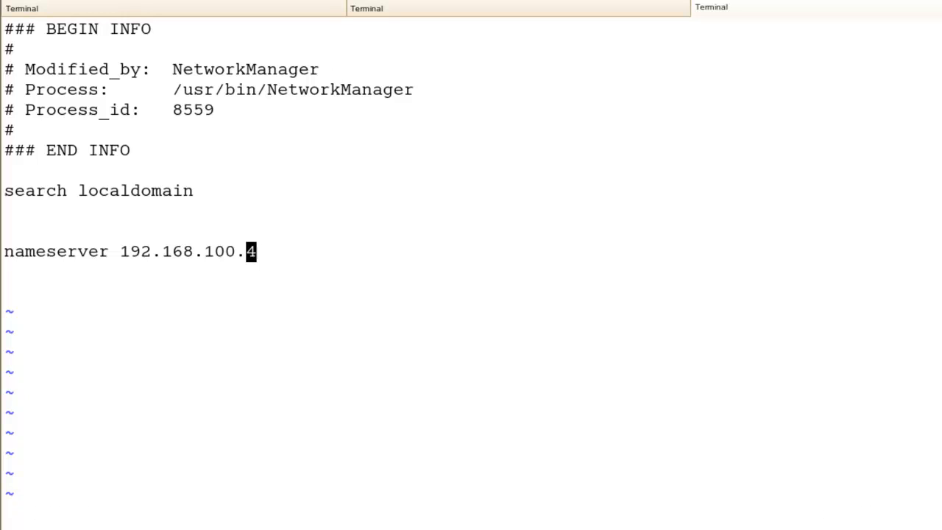
text(:wq)
key(Return)
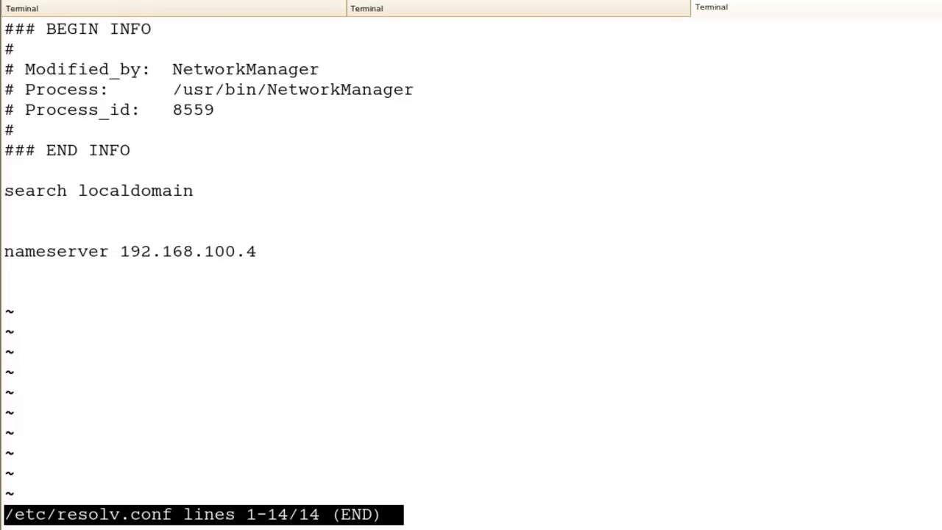
Leave the pager and test name resolution of dsfw.novell.com with nslookup.
key(q)
text(ndsl)
key(BackSpace)
key(BackSpace)
key(BackSpace)
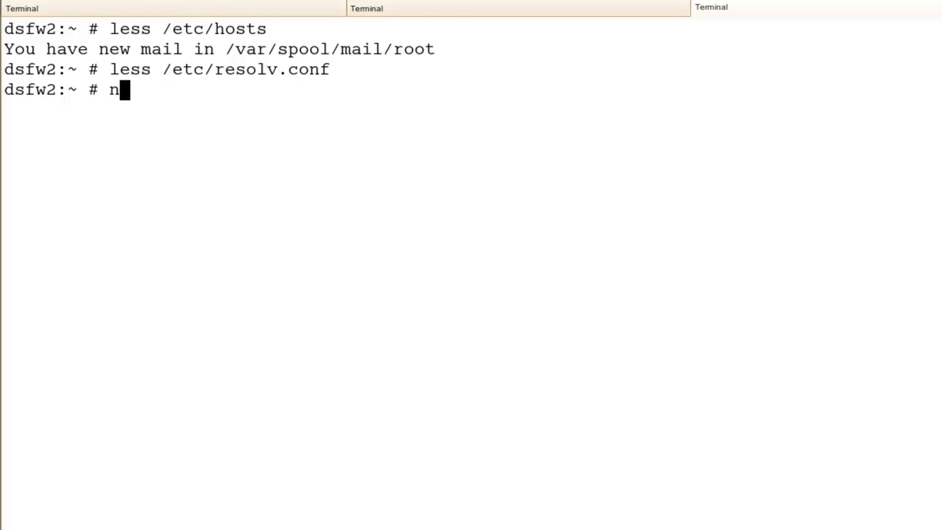
text(slookup dsfw.novell.c)
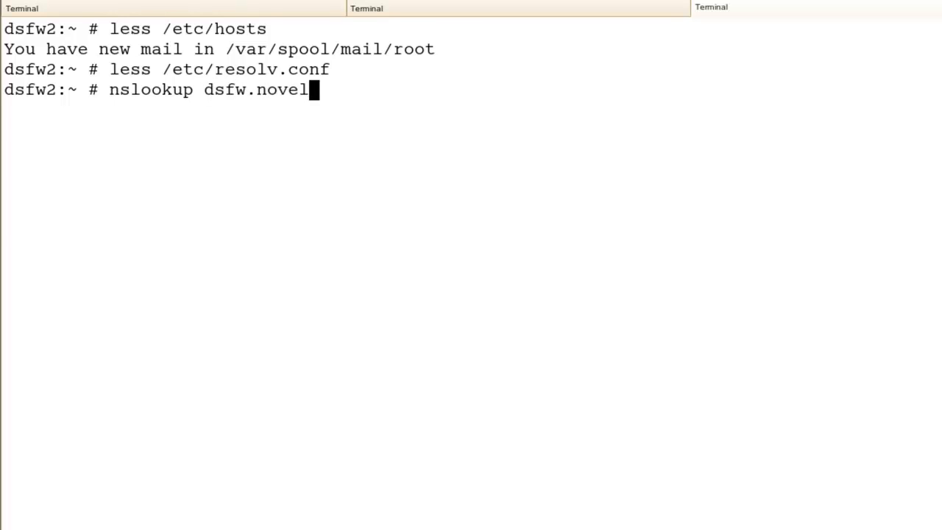
text(om)
key(Return)
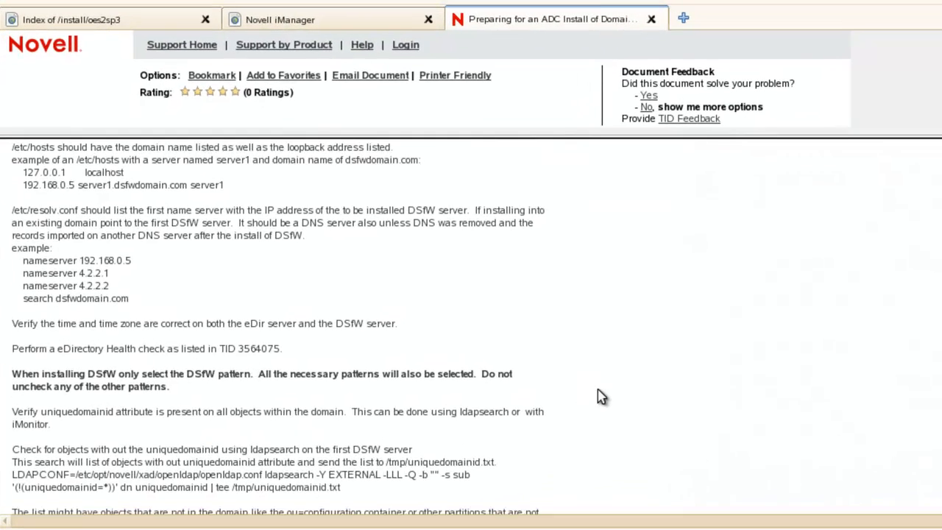
Review the ldapsearch examples for checking the uniquedomainid attribute in the ADC preparation document.
scroll(542, 404, down, 8)
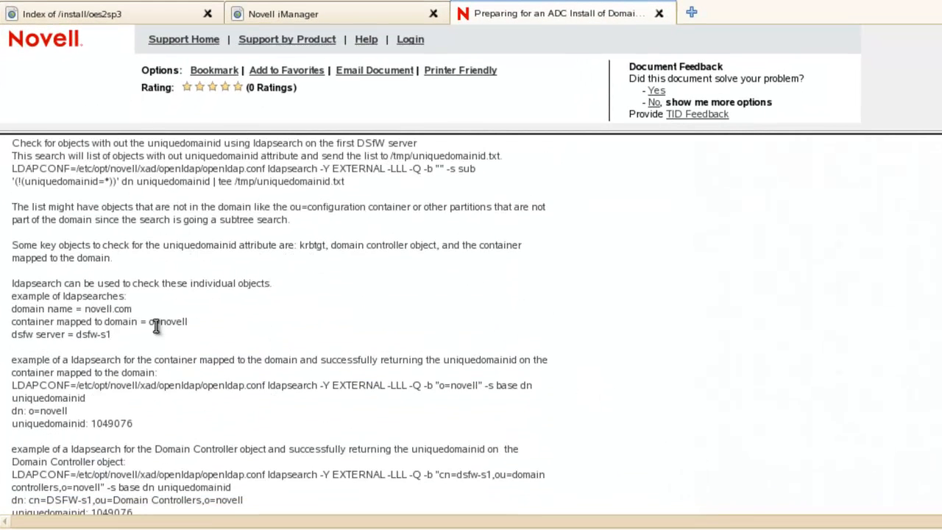
scroll(210, 339, down, 6)
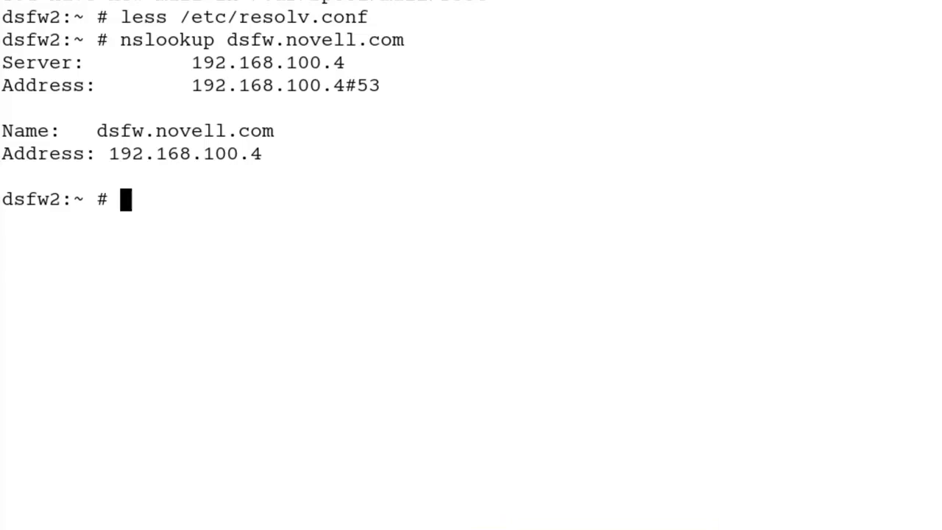
Start the Add-on Product installation on dsfw2 and select the Novell Domain Services for Windows pattern.
click(29, 528)
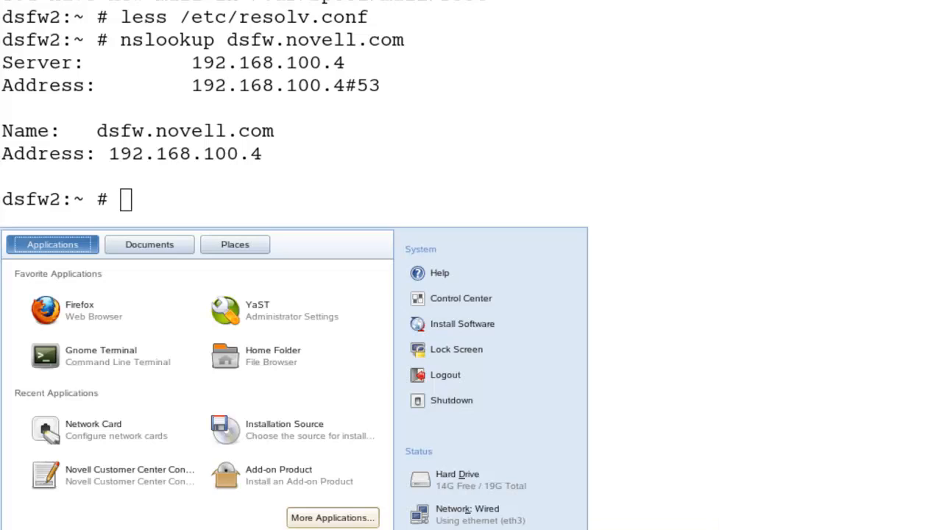
click(257, 482)
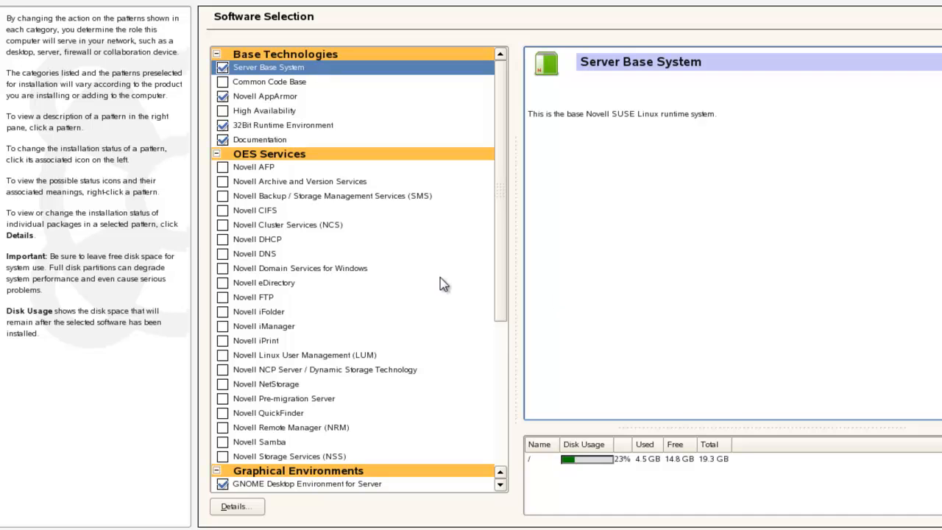
click(223, 268)
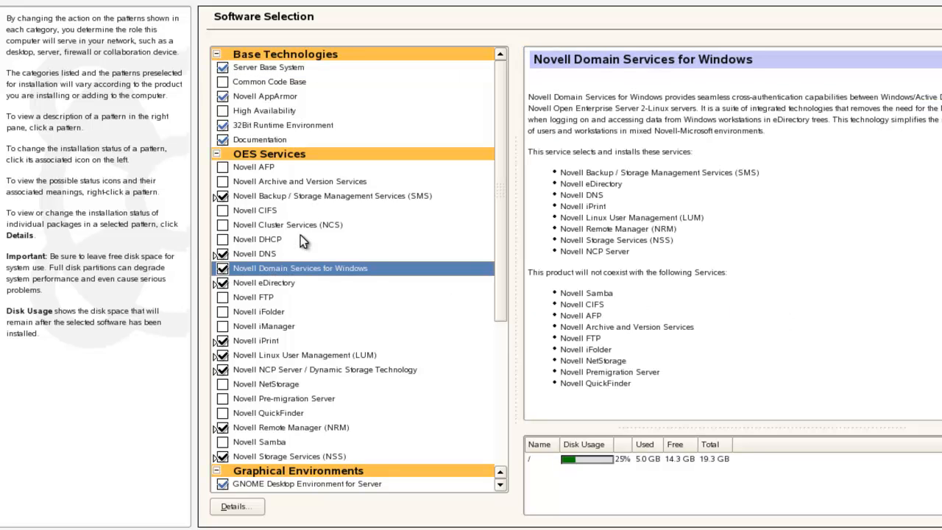
Review the selected OES service patterns and toggle the Novell iPrint pattern off and back on.
drag(502, 268, 501, 316)
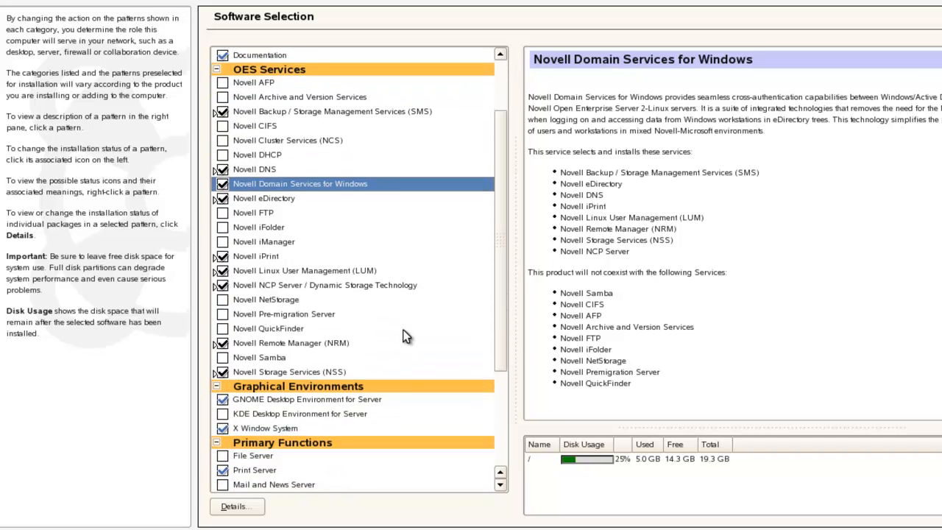
click(223, 256)
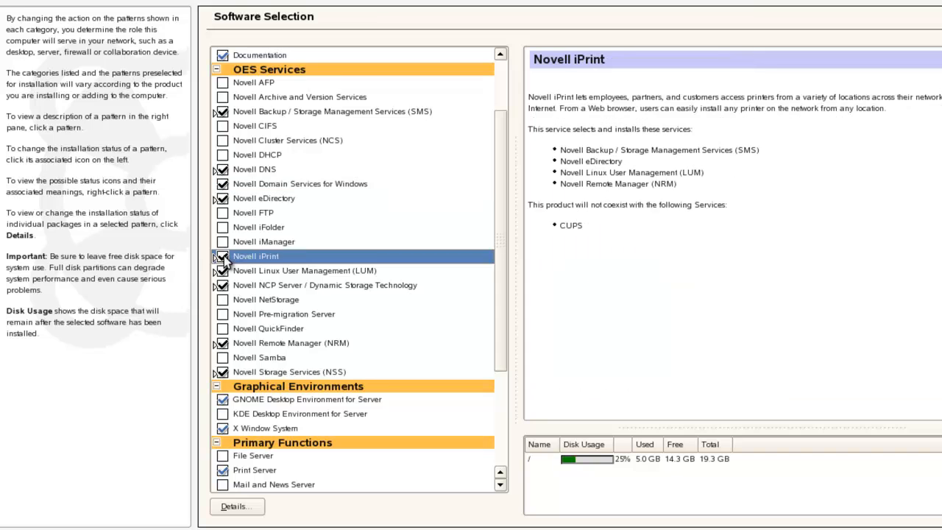
click(223, 257)
scroll(498, 263, up, 2)
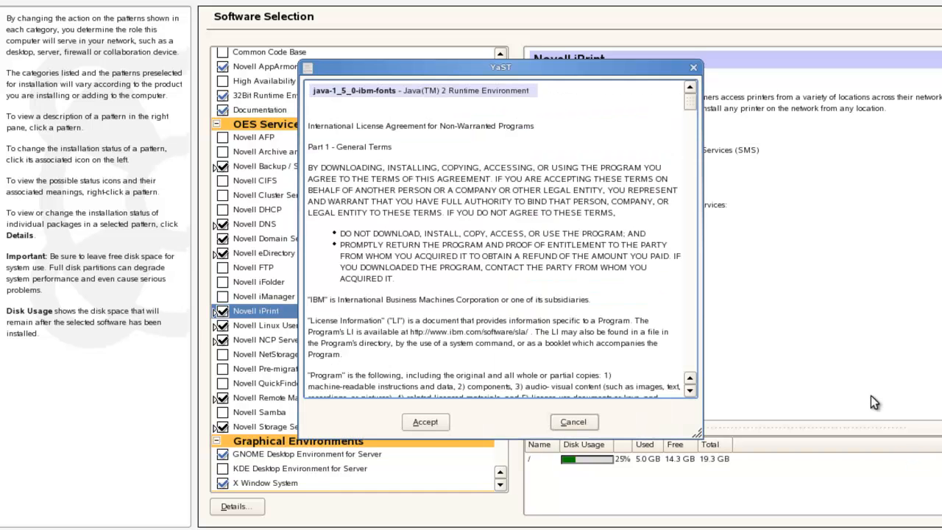
Accept all the IBM Java package licence agreements for the selected patterns.
click(425, 422)
click(426, 422)
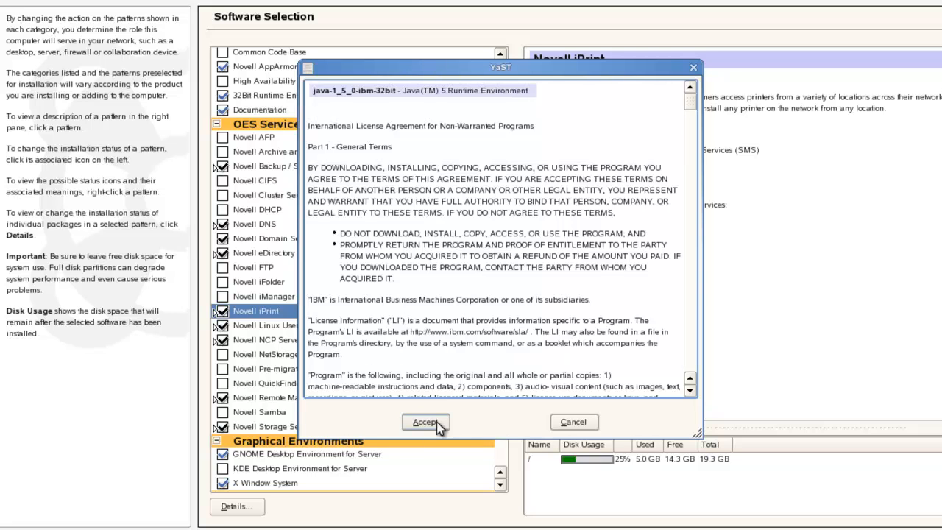
click(437, 422)
click(437, 422)
click(437, 421)
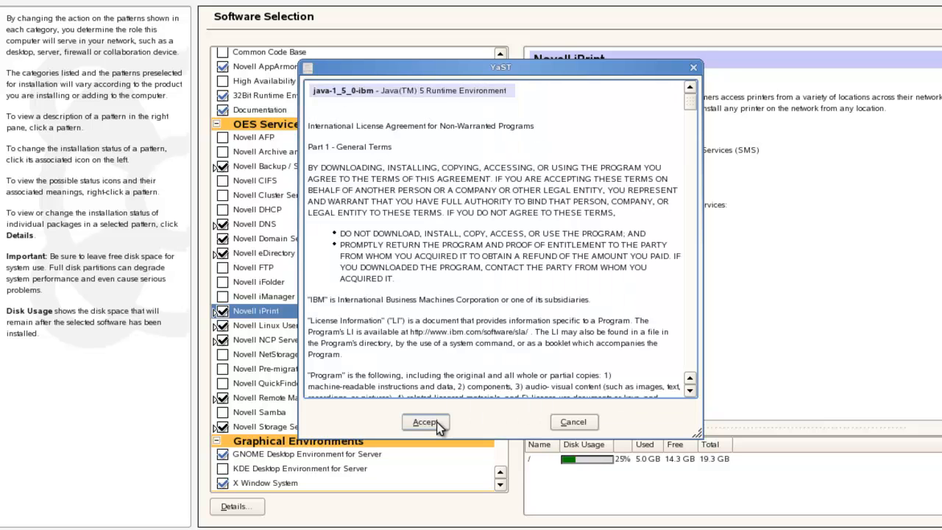
click(436, 422)
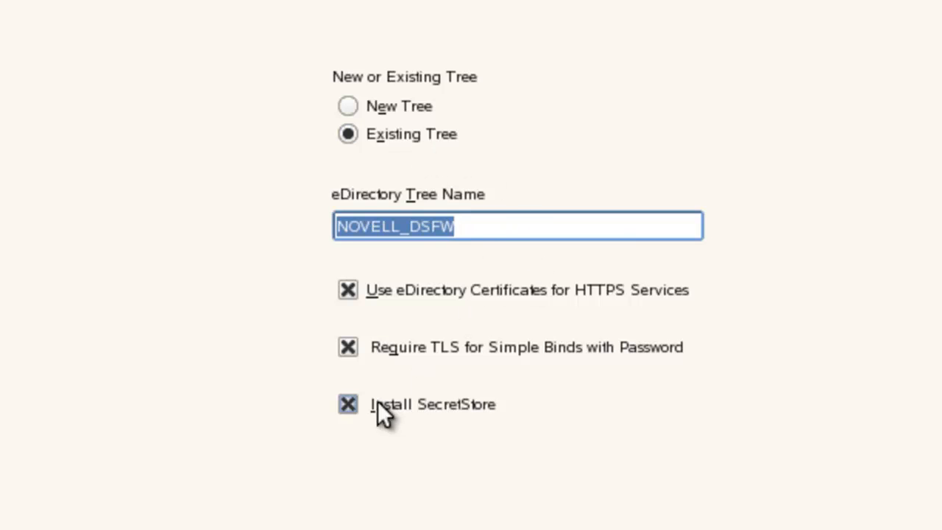
Toggle the Install SecretStore option for the existing NOVELL_DSFW tree and check the existing server's IP address and administrator FDN.
click(349, 405)
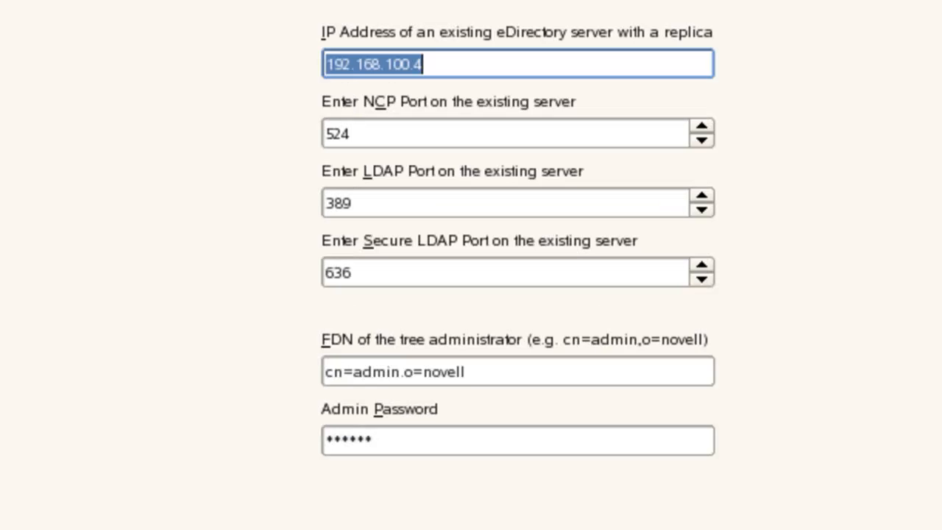
click(633, 61)
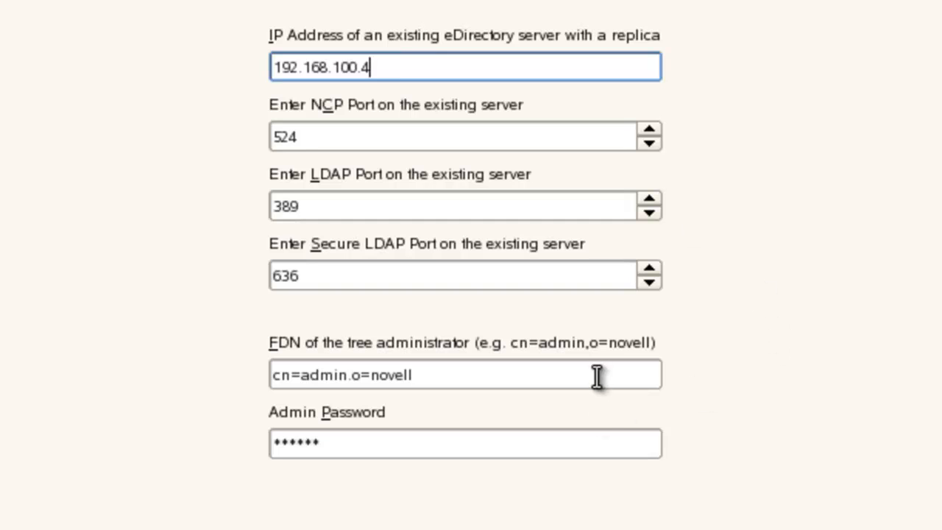
click(621, 375)
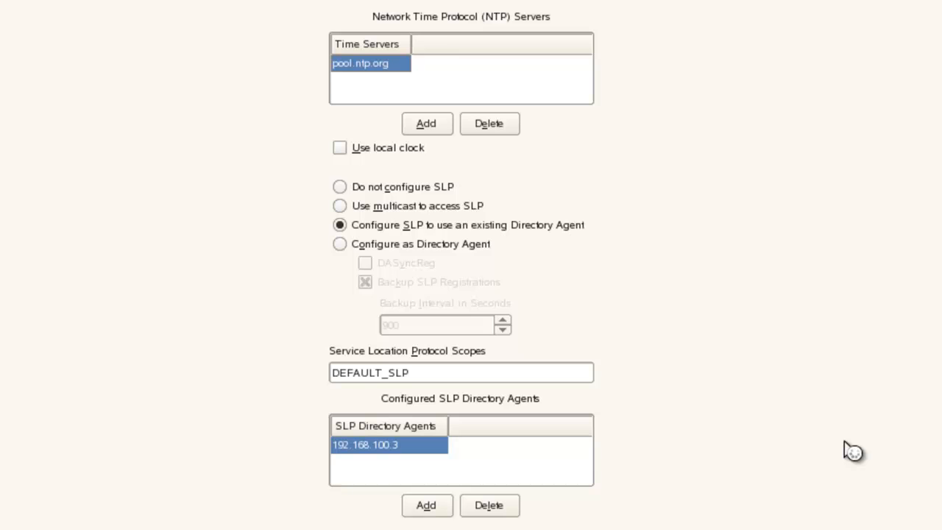
Select all the NMAS login methods to install and accept the common proxy user settings for OES products.
click(401, 351)
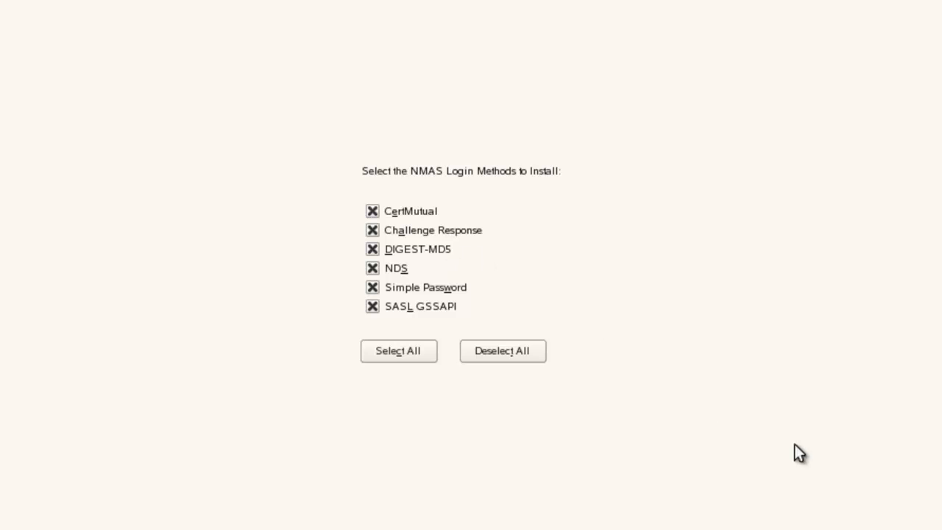
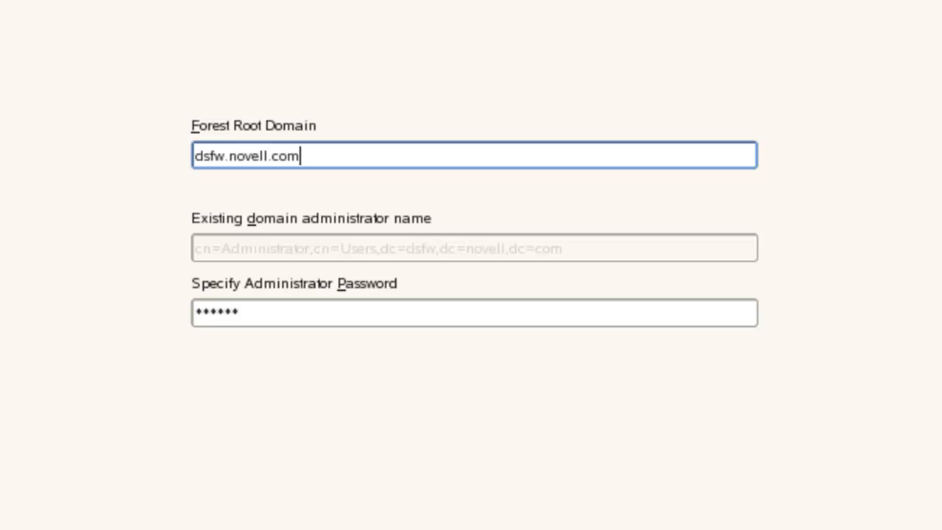
click(929, 516)
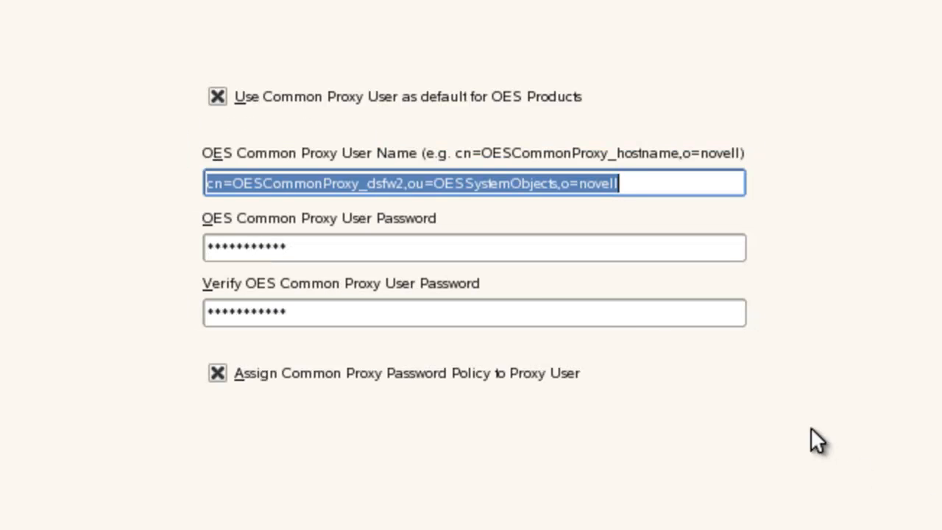
key(alt+n)
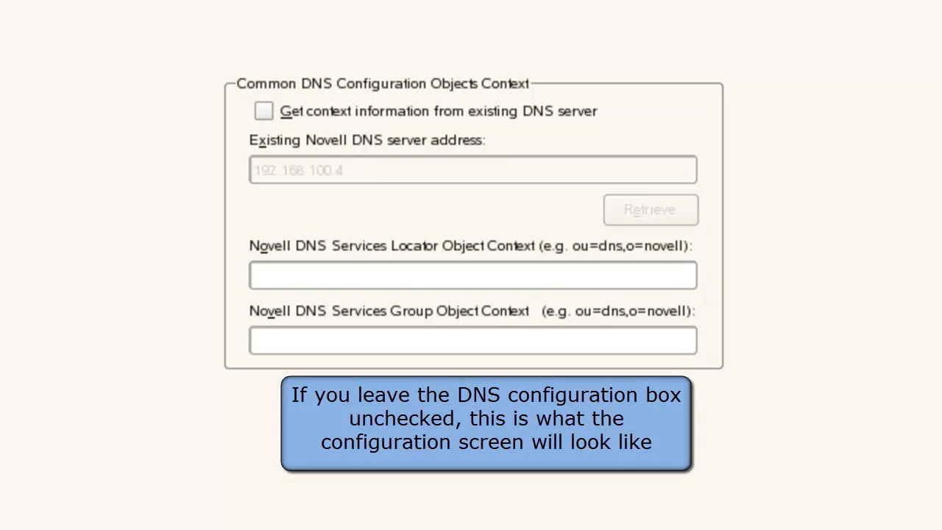
Retrieve the DNS Locator and Group object contexts from the existing Novell DNS server at 192.168.100.4.
click(265, 110)
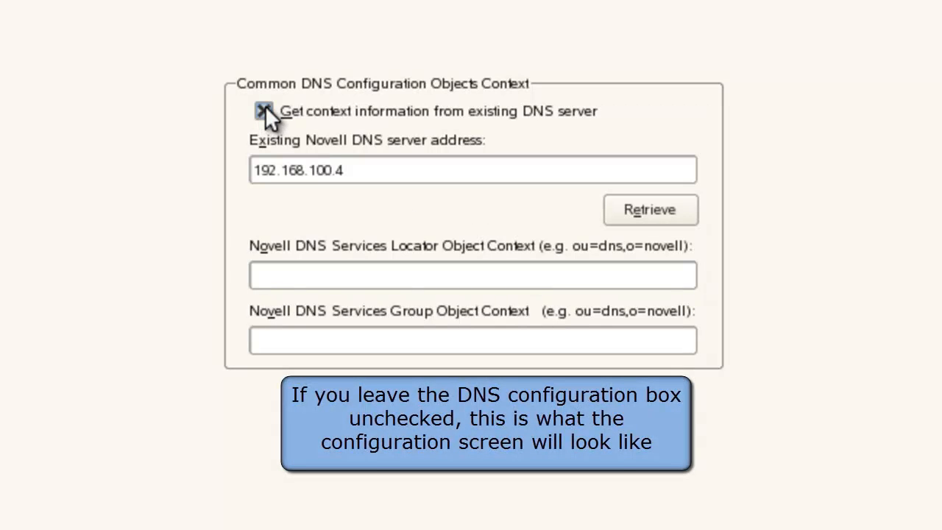
click(376, 173)
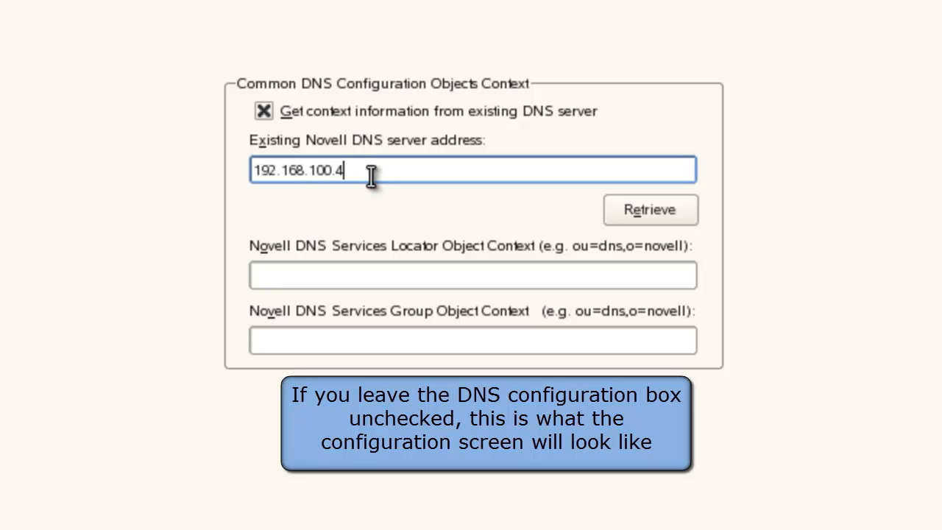
click(655, 215)
drag(488, 276, 203, 280)
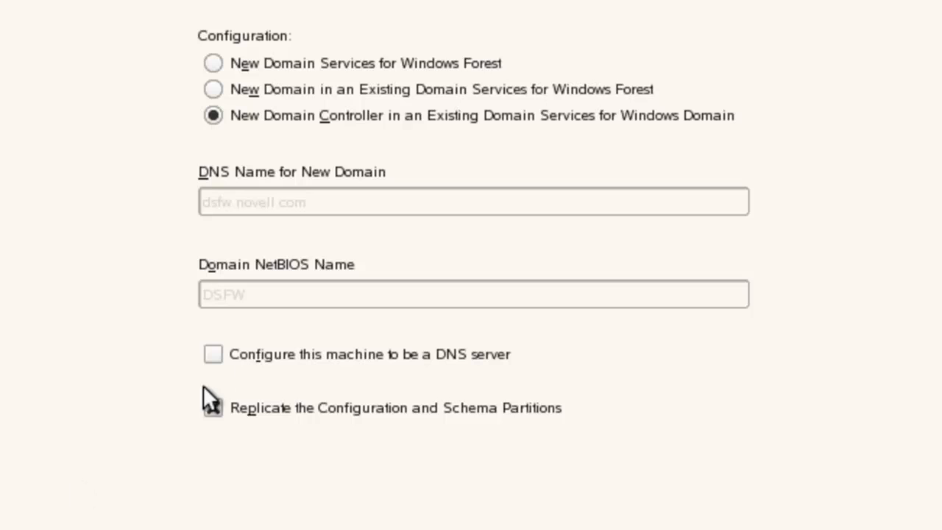
Configure this machine to be a DNS server and set the forest root domain to dsfw.novell.com.
click(259, 348)
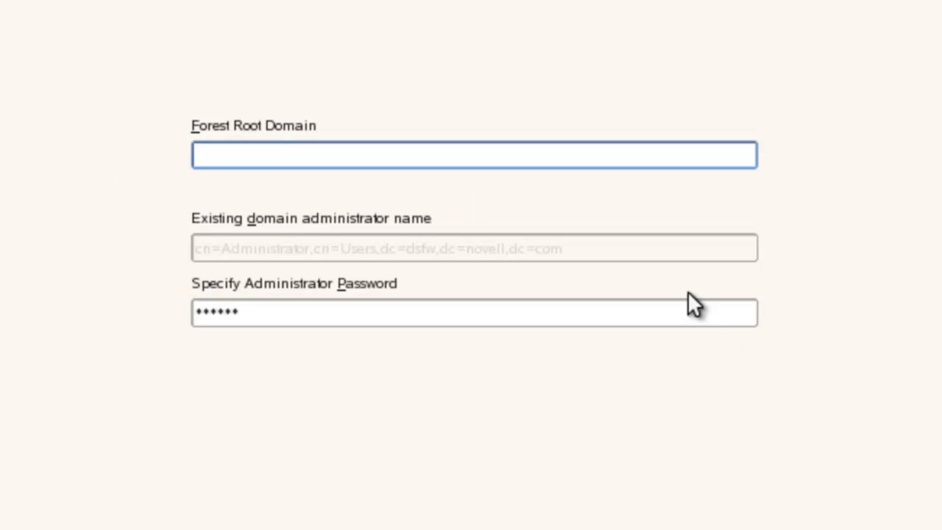
text(nov)
key(BackSpace)
key(BackSpace)
key(BackSpace)
text(dsfw.novell.com)
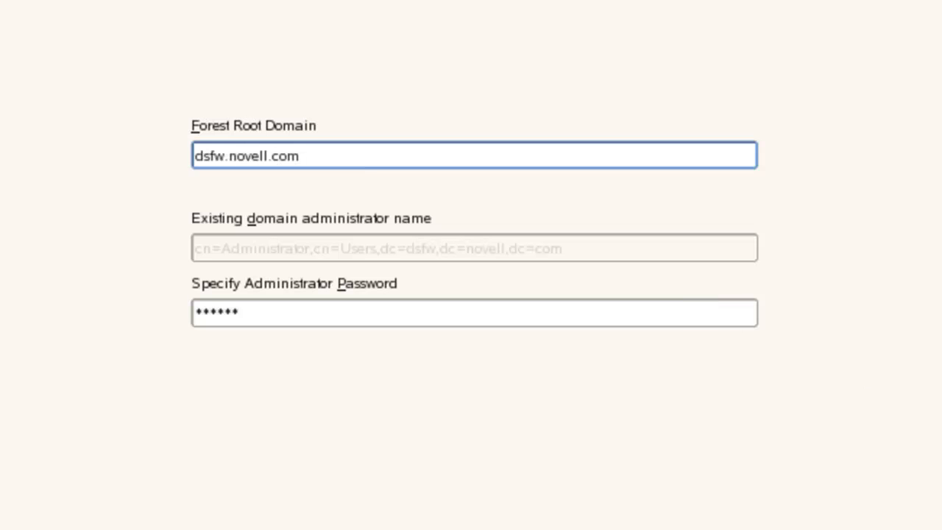
key(alt+n)
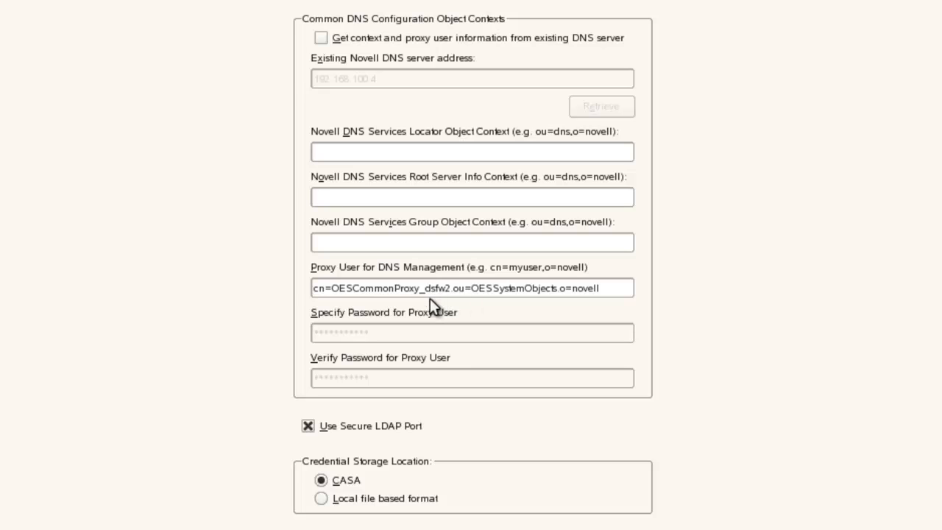
Retrieve the DNS object contexts and proxy user information from the existing Novell DNS server at 192.168.100.4.
triple_click(390, 290)
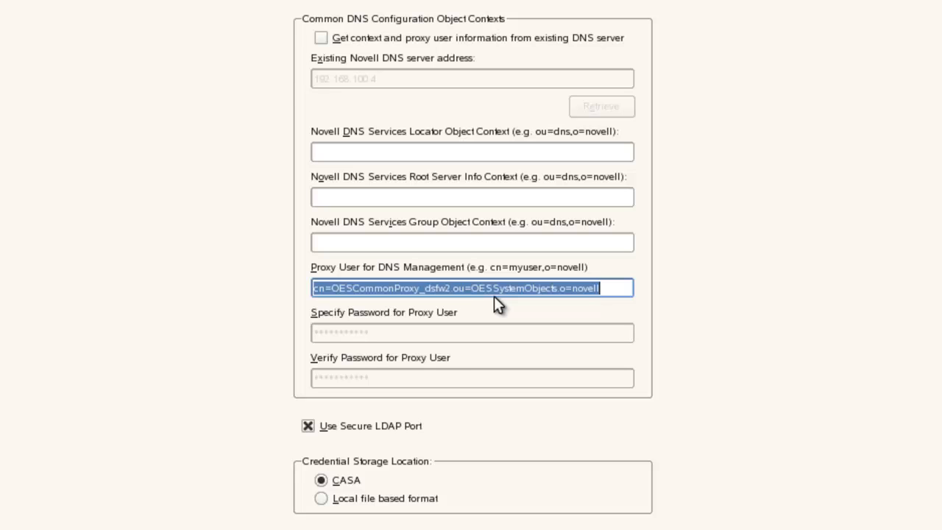
click(321, 38)
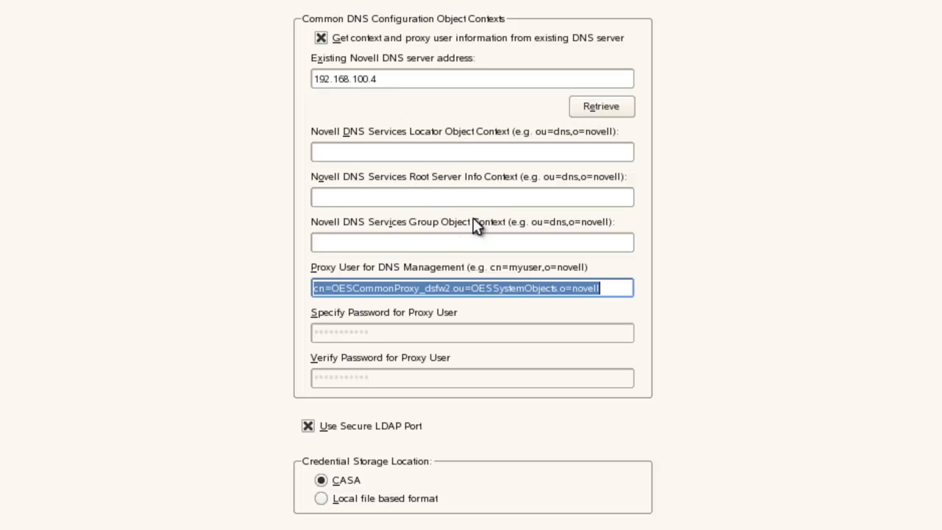
click(620, 106)
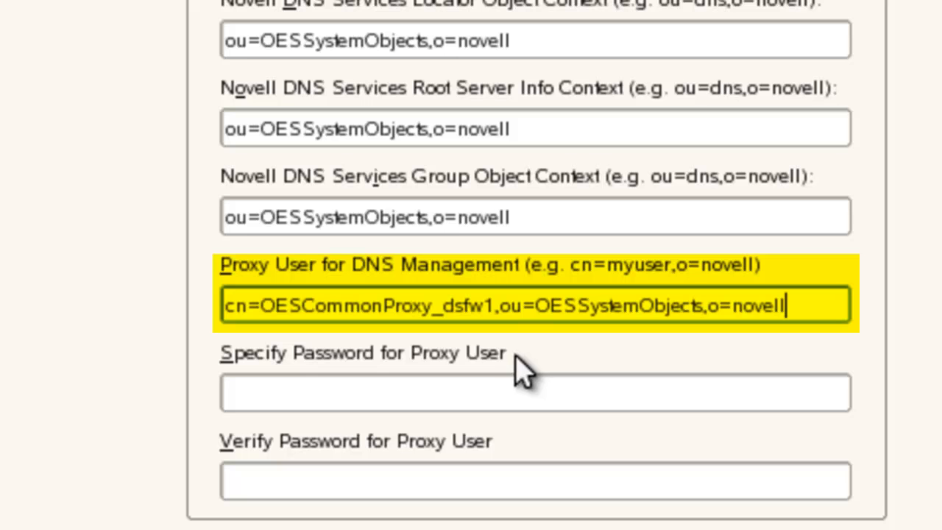
click(520, 397)
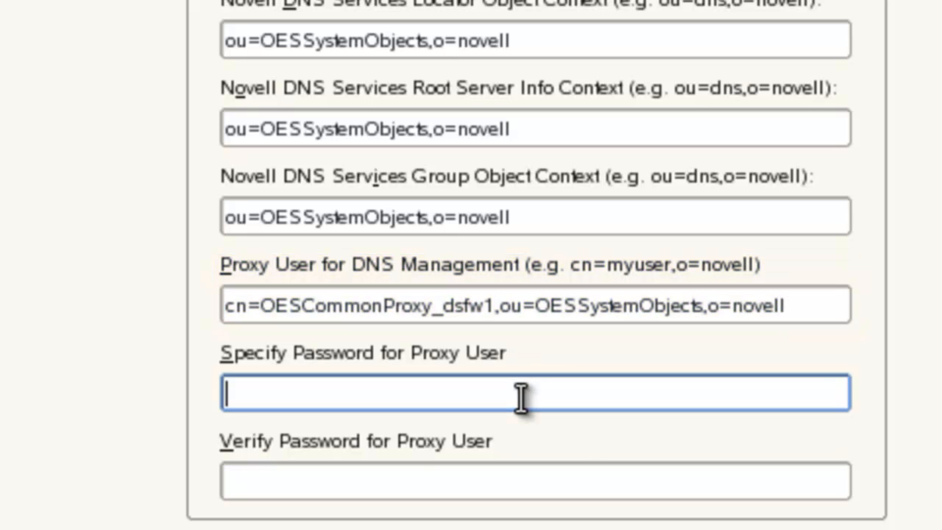
click(574, 487)
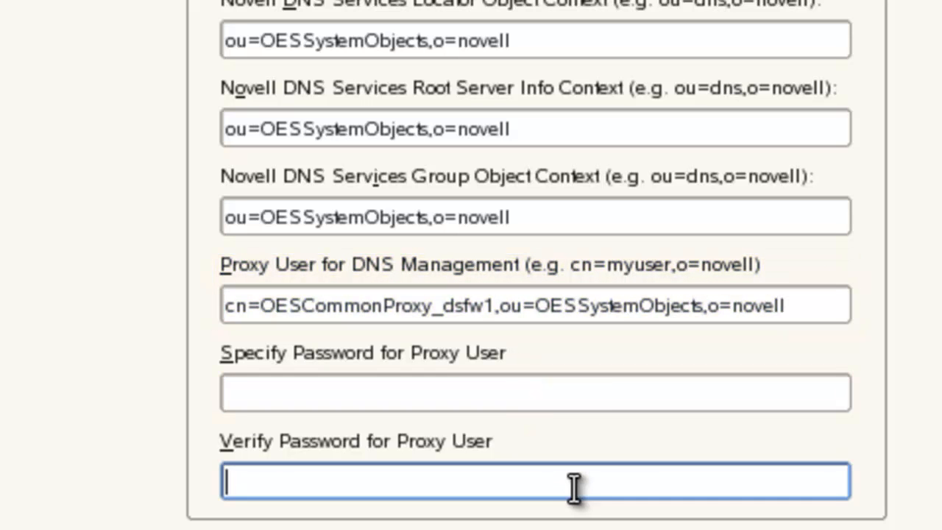
click(595, 390)
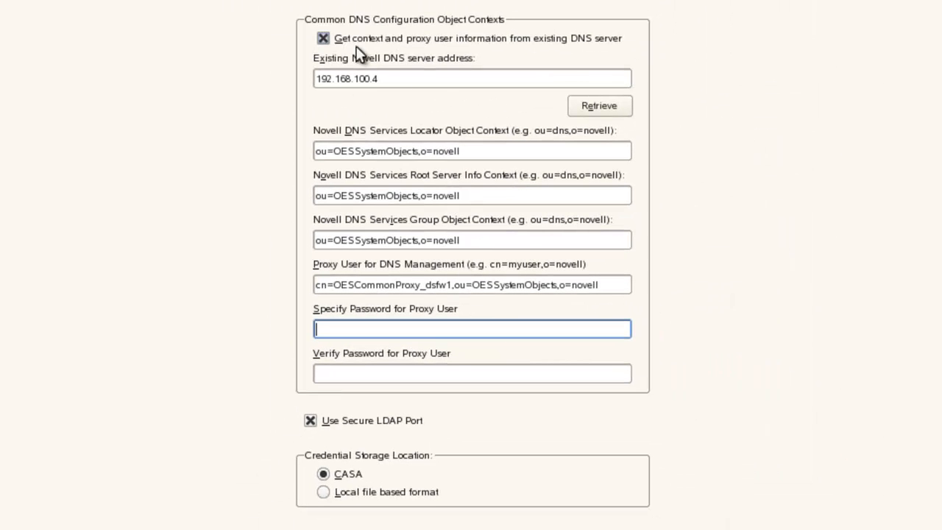
Copy the retrieved context, turn off retrieval, and enter ou=OESSystemObjects,o=novell as the DNS Locator, Root Server Info and Group object contexts.
drag(484, 152, 206, 168)
key(ctrl+c)
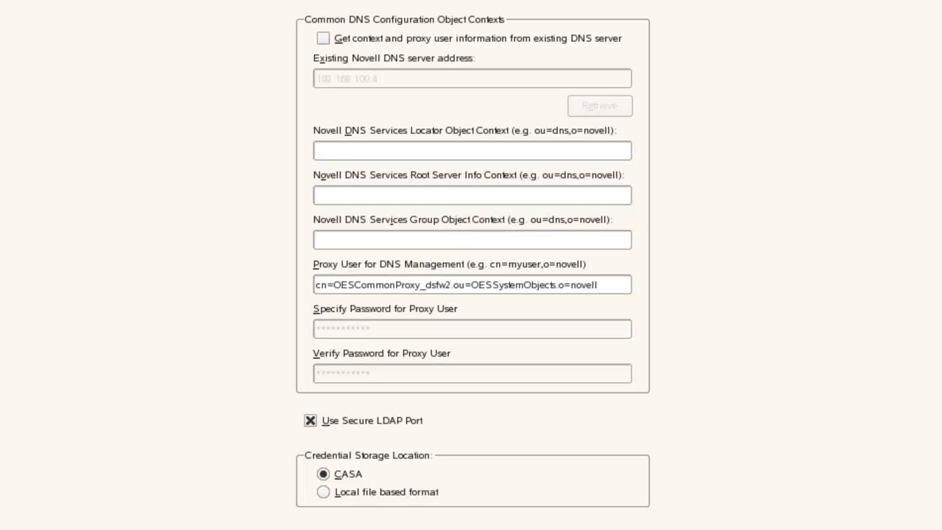
click(456, 152)
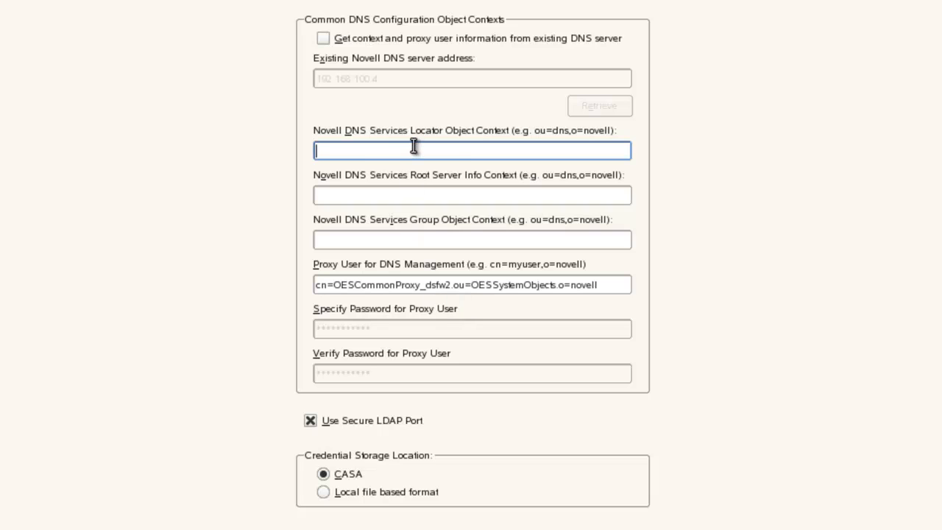
key(ctrl+v)
click(442, 195)
key(ctrl+v)
click(449, 240)
key(ctrl+v)
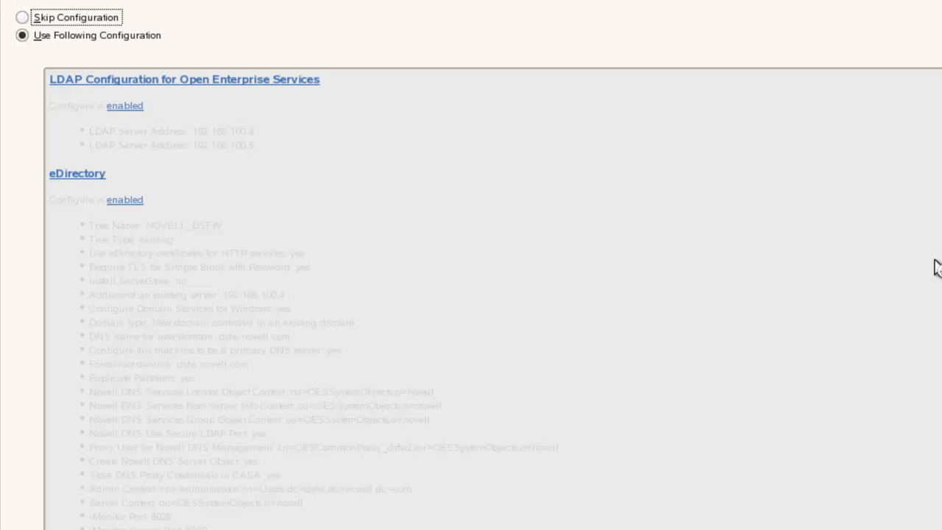
LUM-enable all the listed services for authentication via eDirectory.
scroll(129, 278, down, 10)
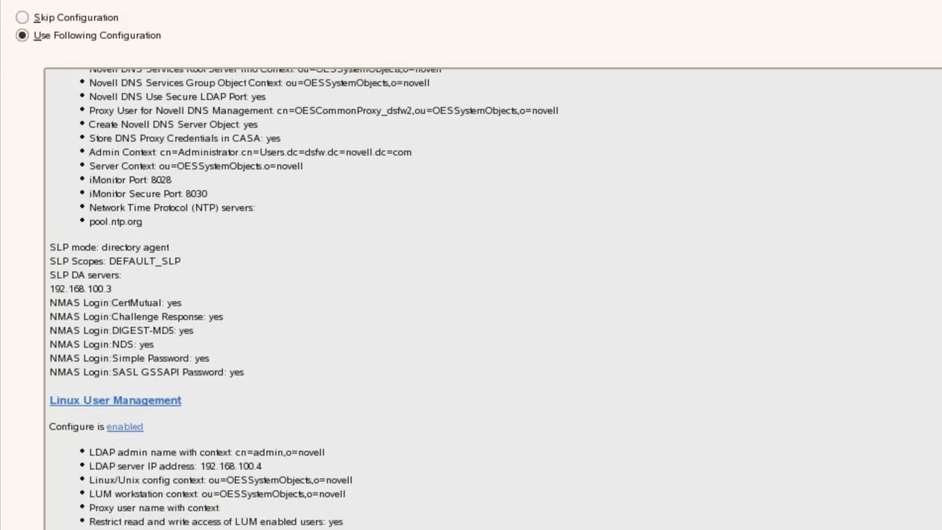
click(129, 278)
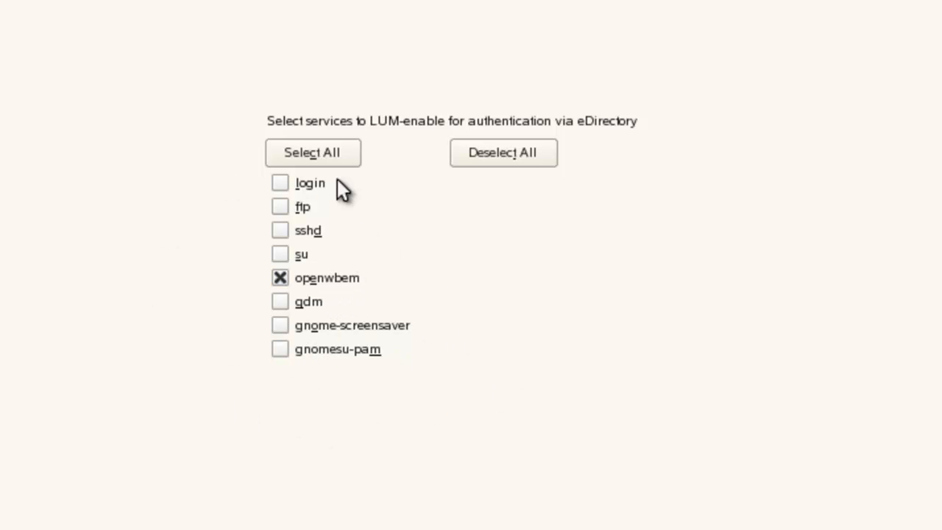
click(320, 151)
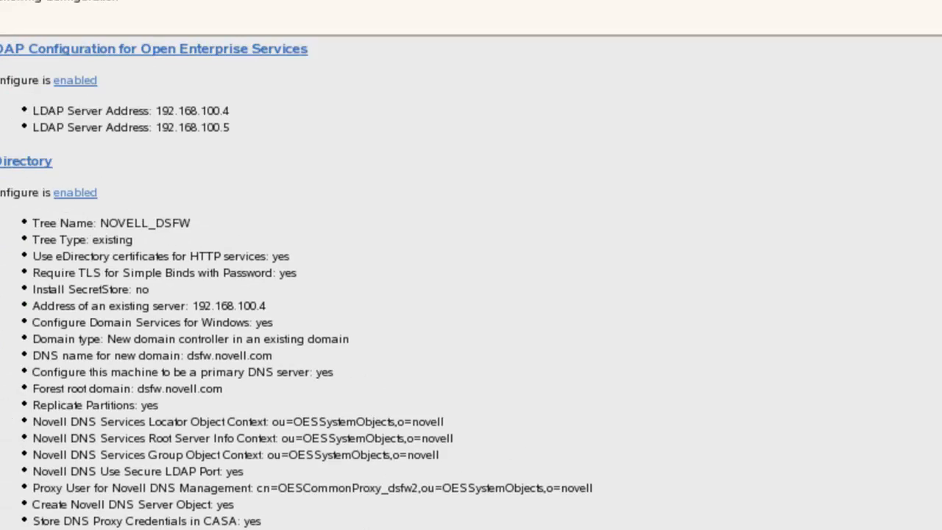
Review the OES configuration summary from eDirectory through the NCP Server section and accept the configuration.
scroll(925, 249, down, 5)
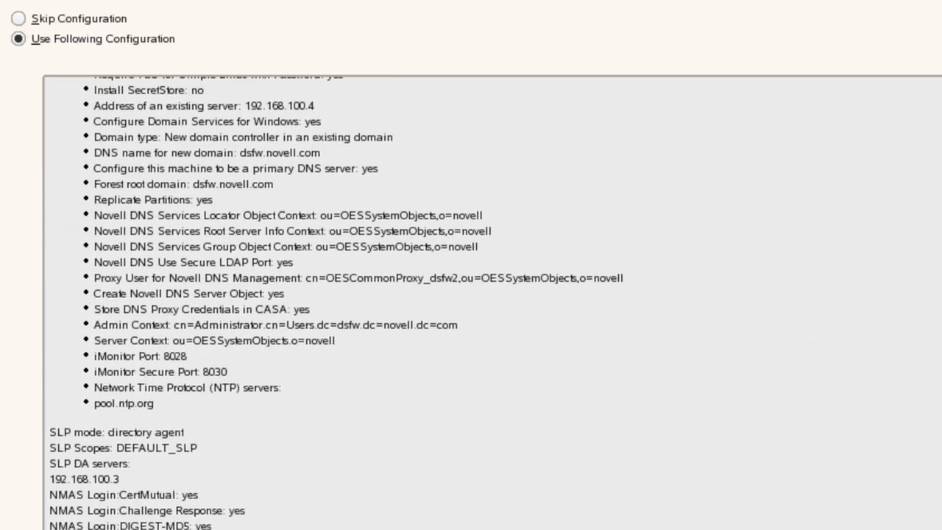
scroll(471, 302, down, 5)
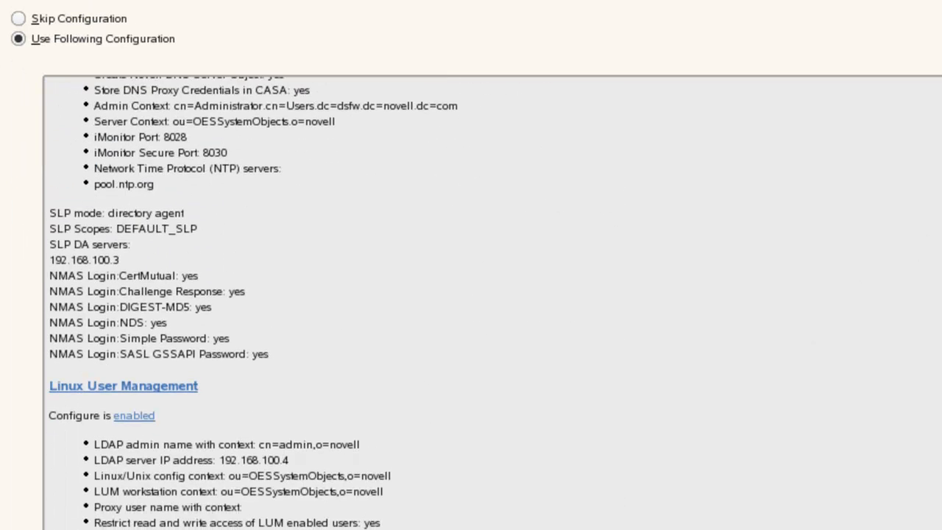
scroll(472, 302, down, 4)
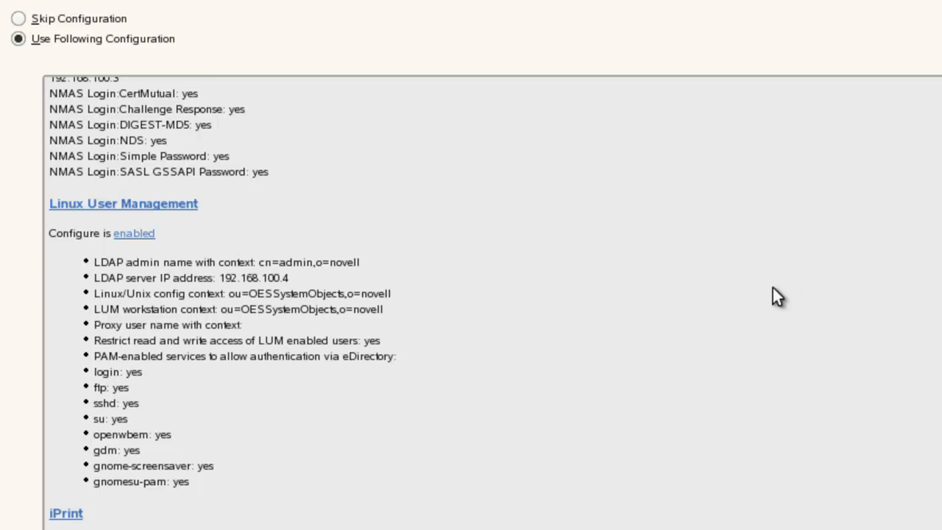
scroll(773, 287, down, 6)
scroll(773, 287, down, 3)
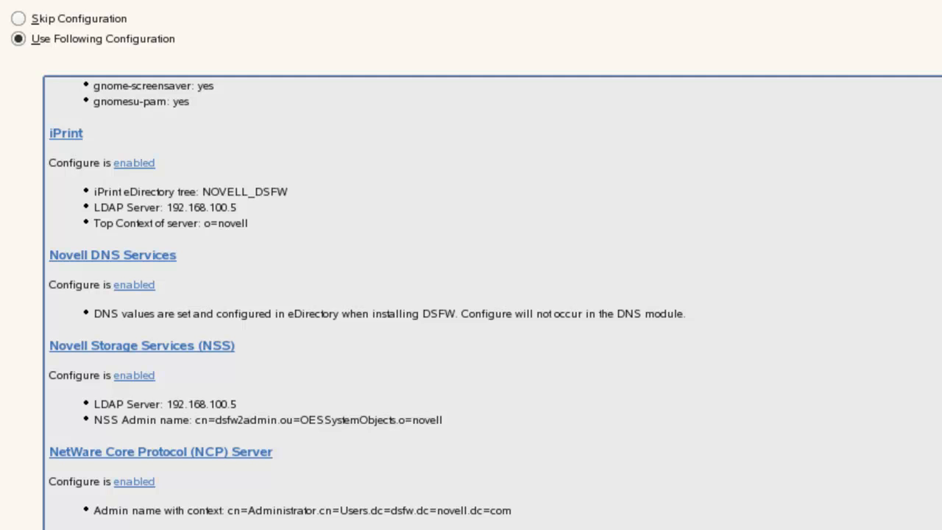
key(alt+n)
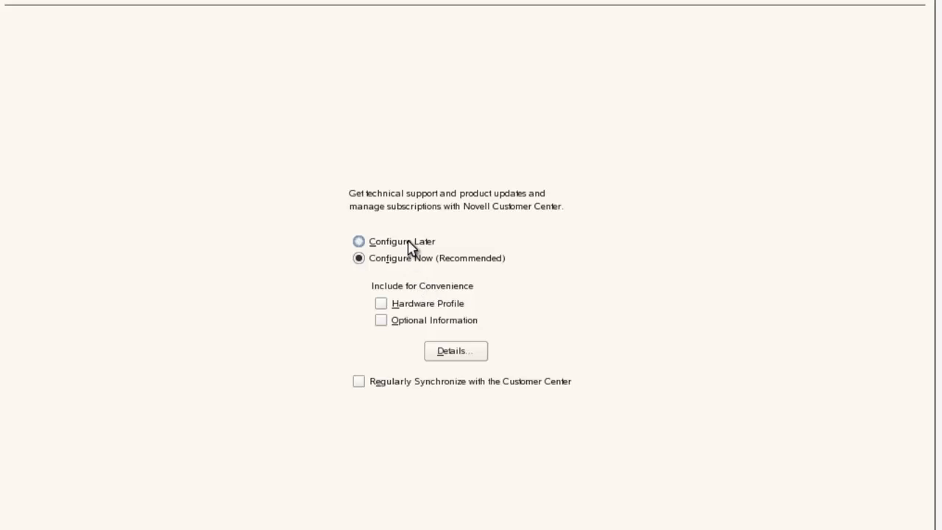
Try the Configure Now option for the Novell Customer Center, then go back and choose Configure Later.
click(409, 241)
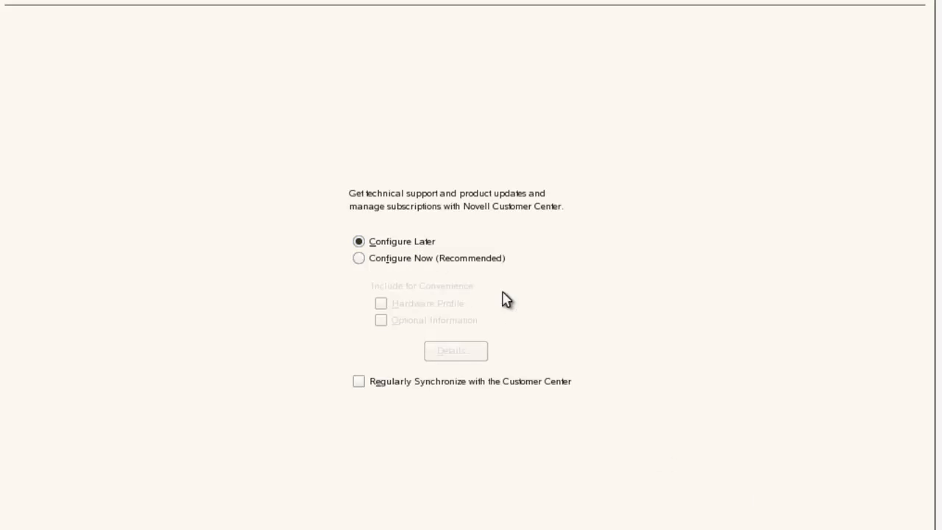
click(480, 259)
click(844, 529)
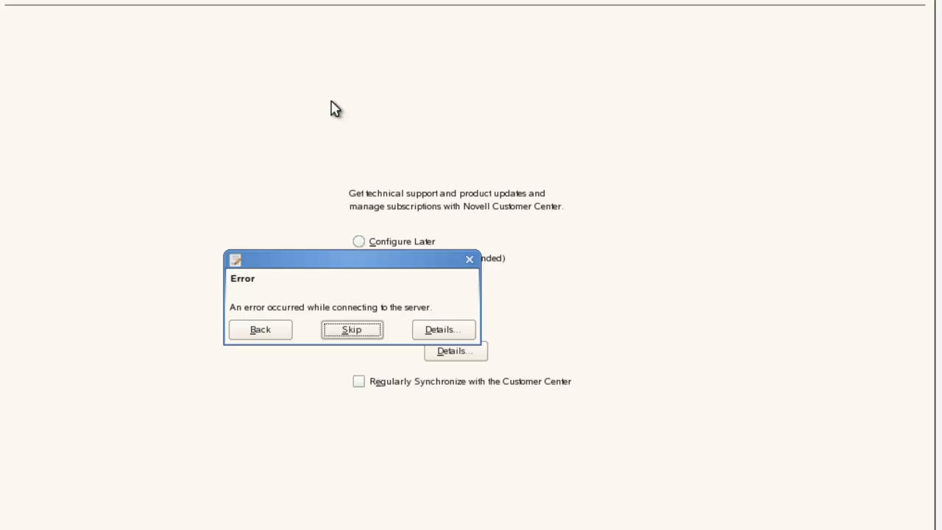
click(259, 335)
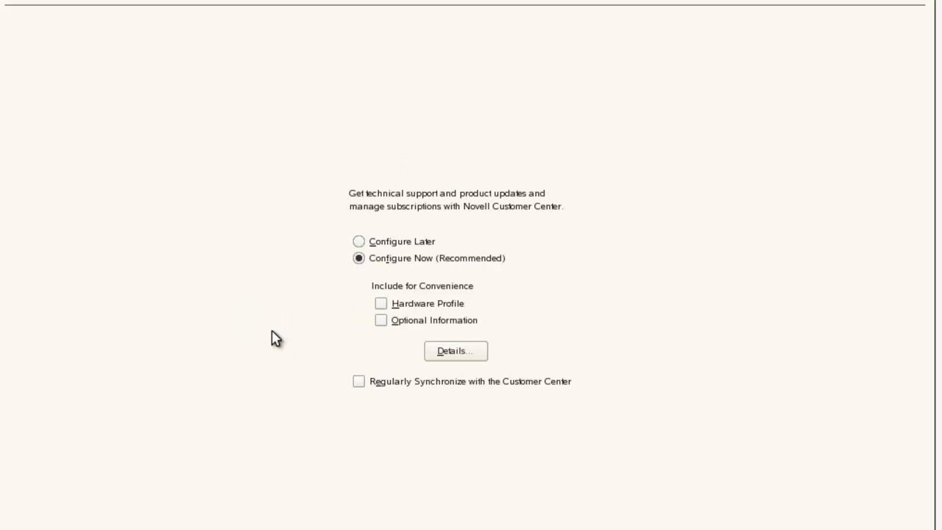
click(379, 244)
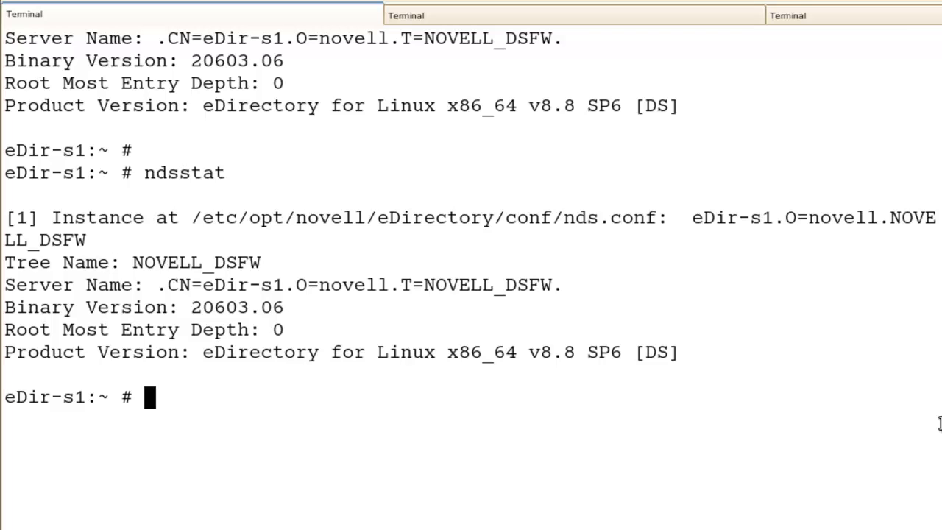
Switch to YaST and launch the DSfW Provisioning Wizard from the Open Enterprise Server modules.
key(alt+F1)
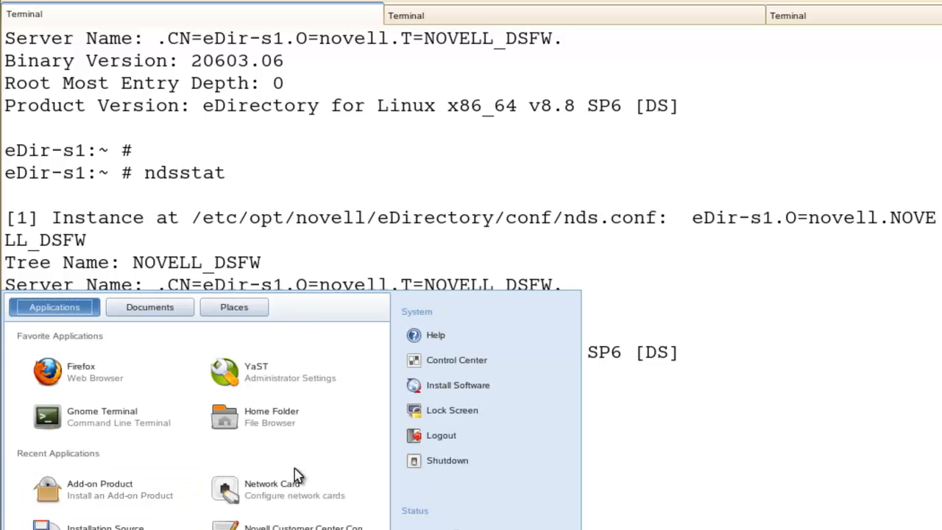
click(271, 375)
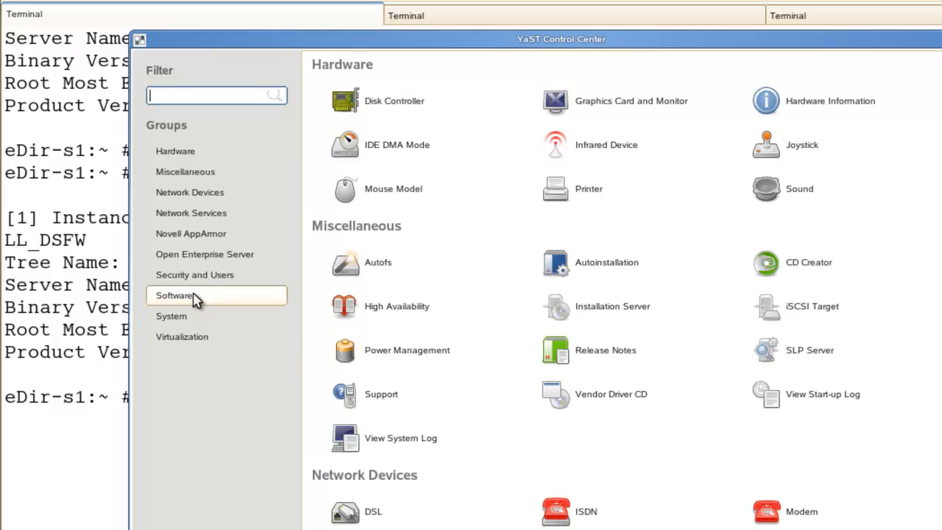
click(204, 257)
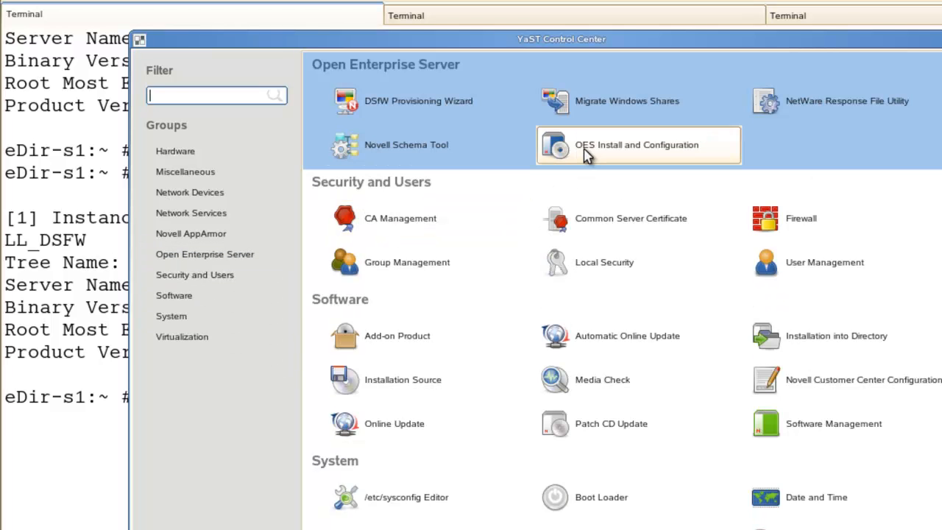
click(408, 109)
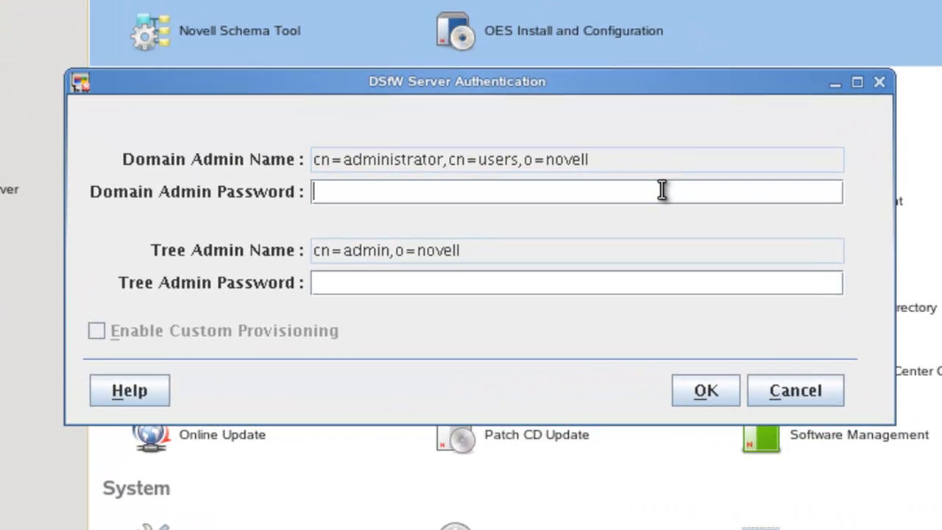
Authenticate to the DSfW server with the domain admin password and the tree admin password.
text(*******)
key(Tab)
text(*******)
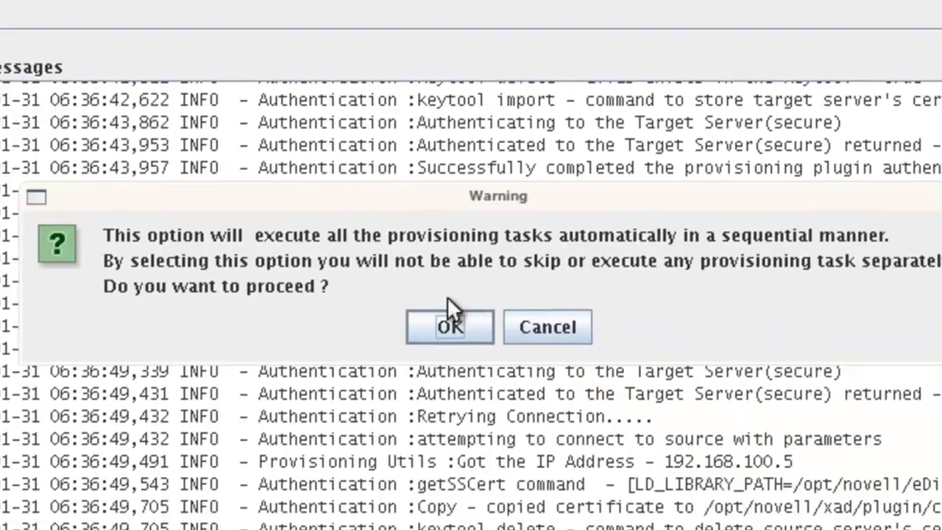
Run the DSfW provisioning tasks in sequence through Cleanup and finish the wizard.
click(854, 492)
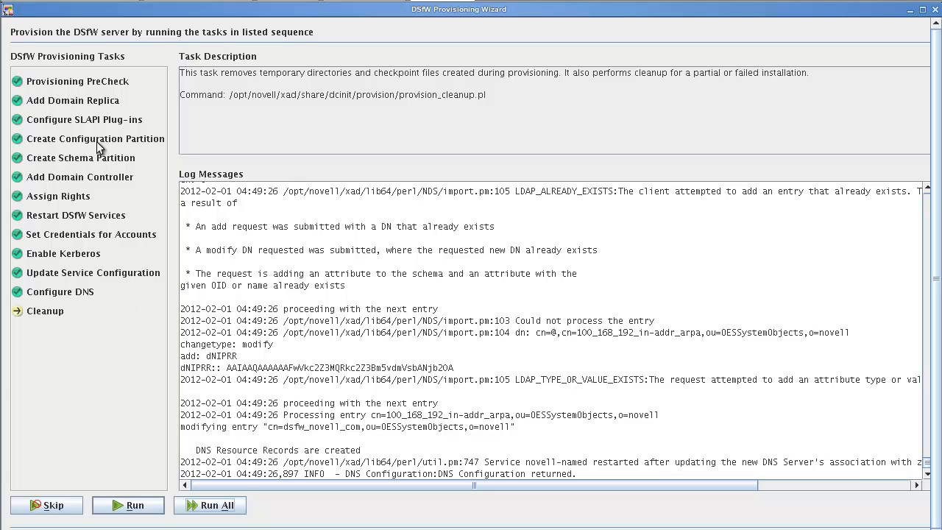
click(134, 510)
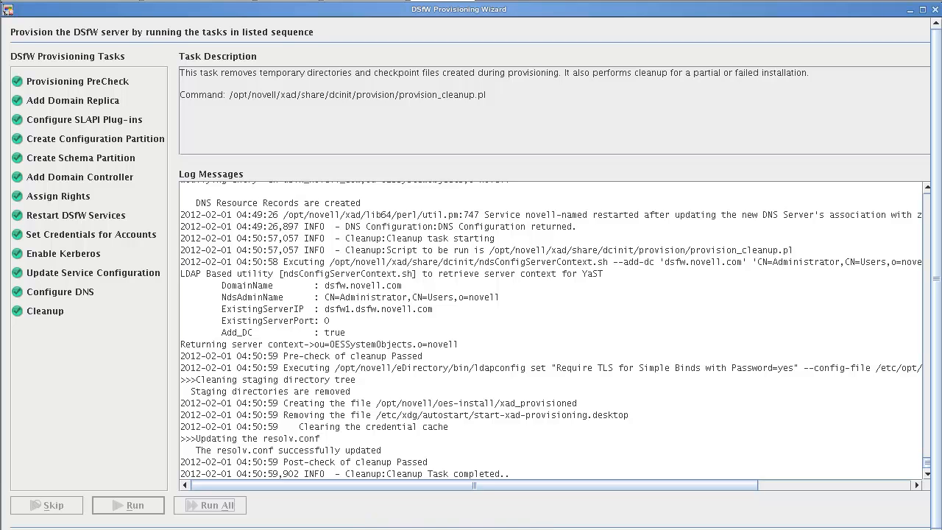
click(923, 12)
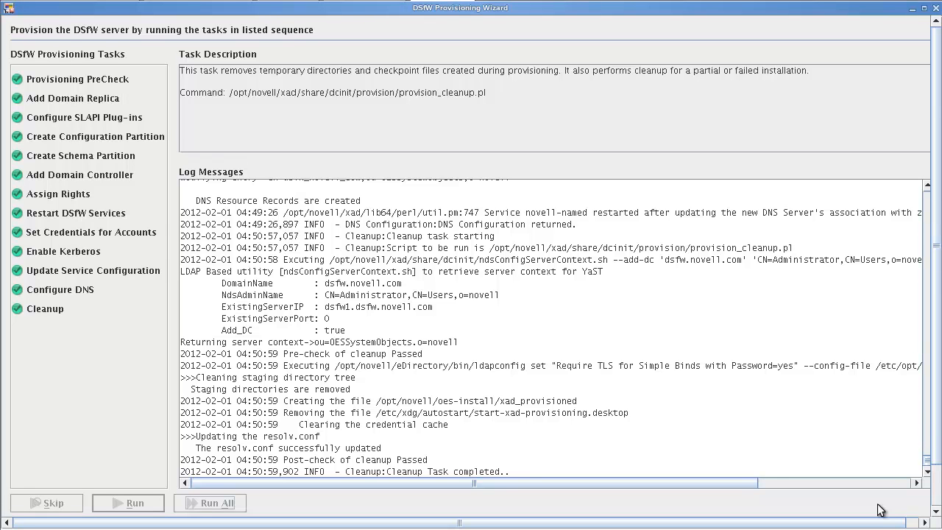
click(921, 523)
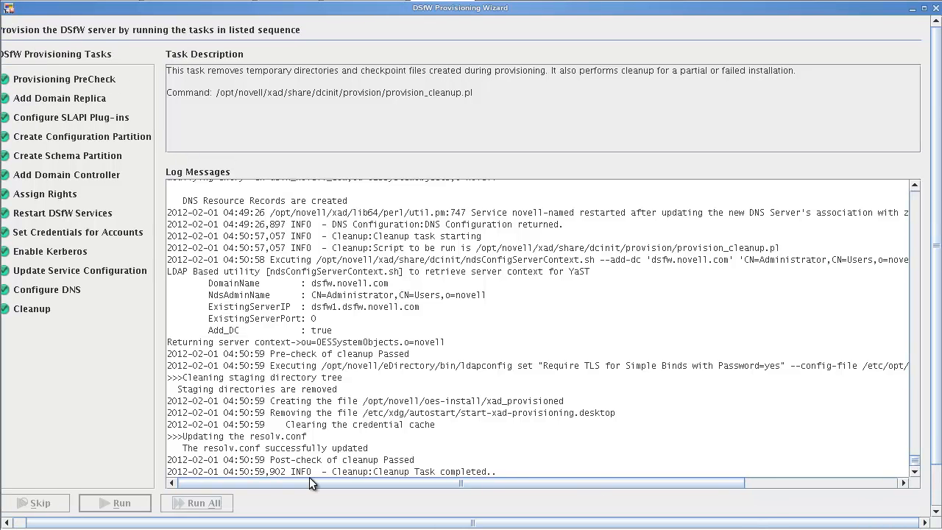
drag(938, 431, 938, 483)
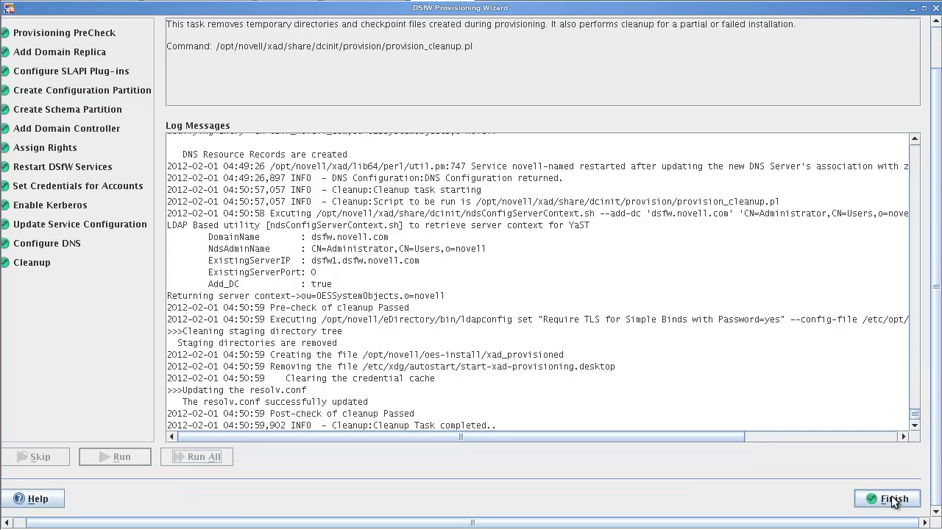
click(894, 501)
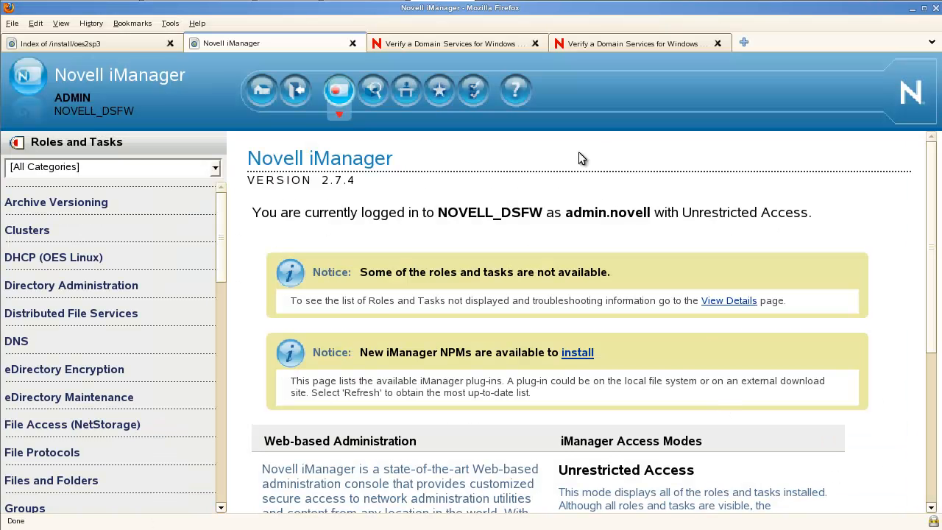
In Firefox, open the "Verify a Domain Services for Windows Install" document and read its service and LDAP checks, highlighting sAMAccountName in the ldapsearch command.
click(650, 44)
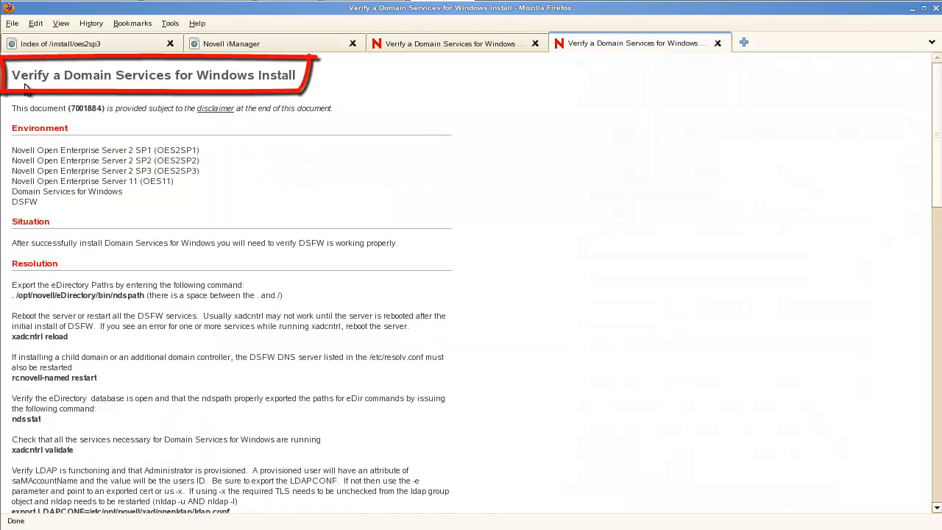
scroll(419, 141, down, 1)
scroll(419, 142, down, 3)
scroll(541, 216, down, 3)
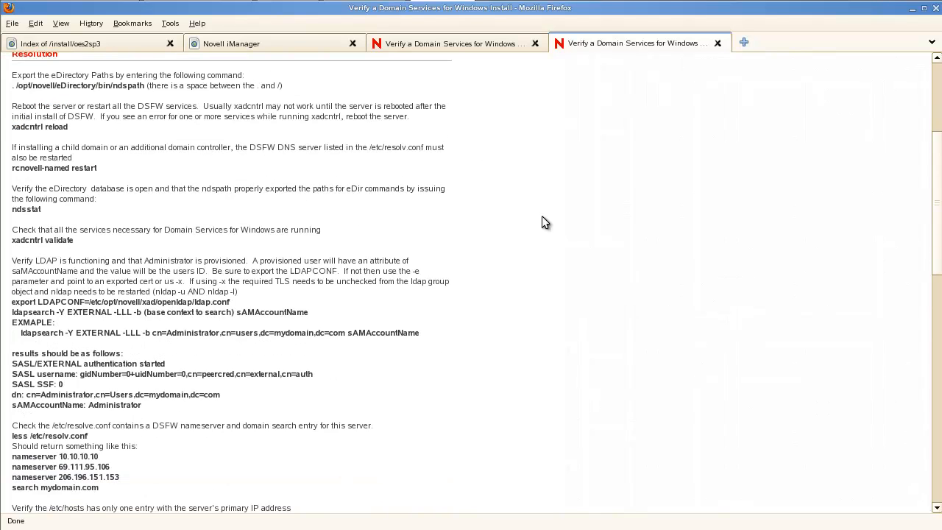
scroll(542, 215, down, 1)
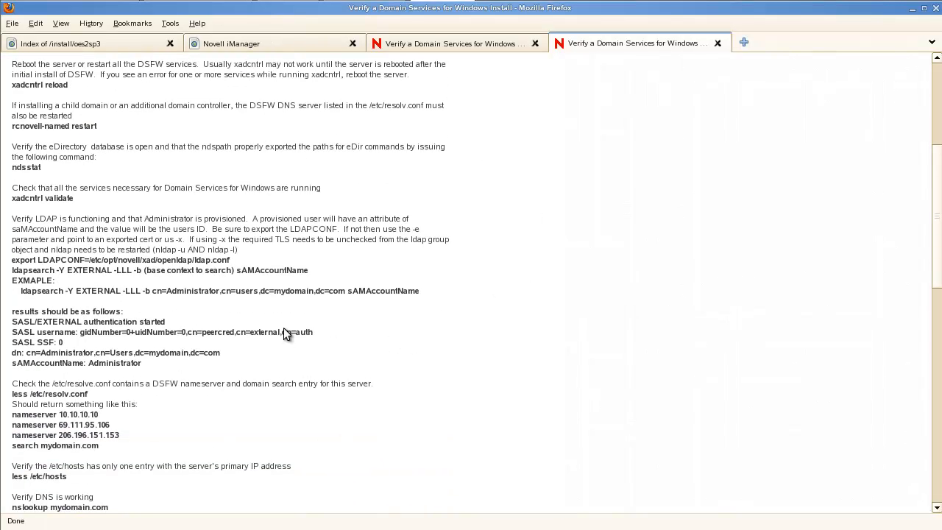
double_click(273, 271)
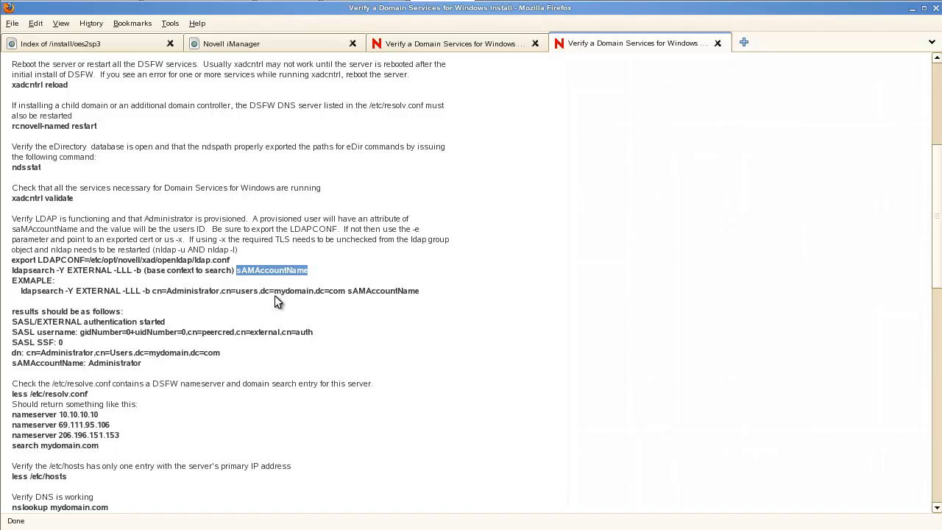
Examine the document's checks for resolv.conf, hosts, DNS, the local KDC, domain controller location and xadsd.
scroll(281, 297, down, 3)
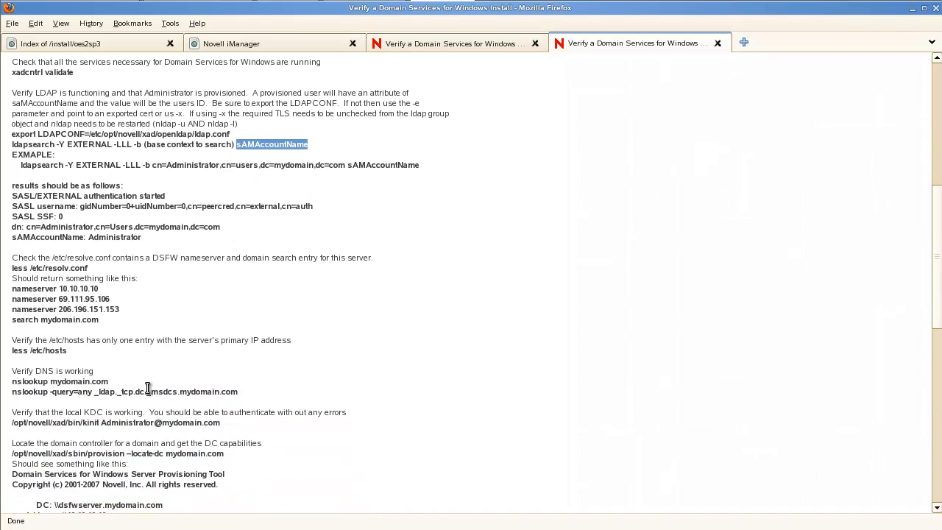
scroll(167, 390, down, 2)
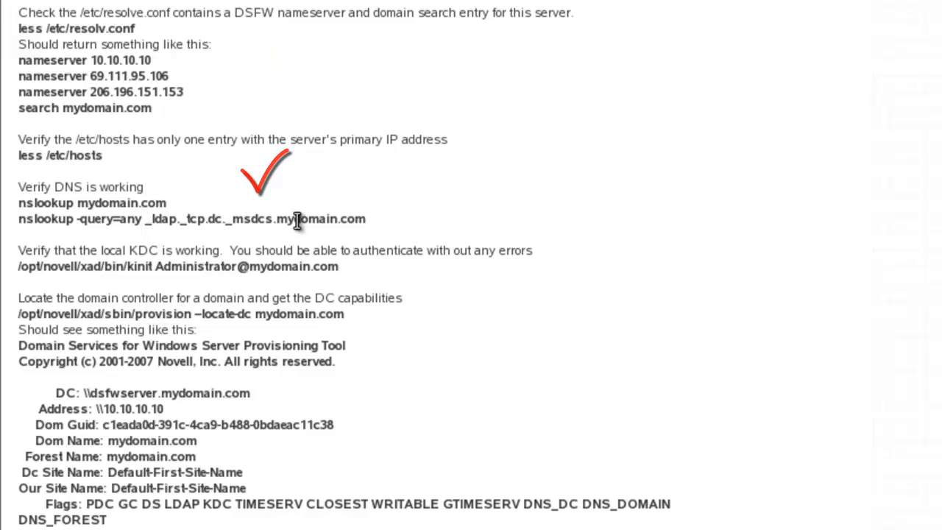
scroll(448, 246, down, 1)
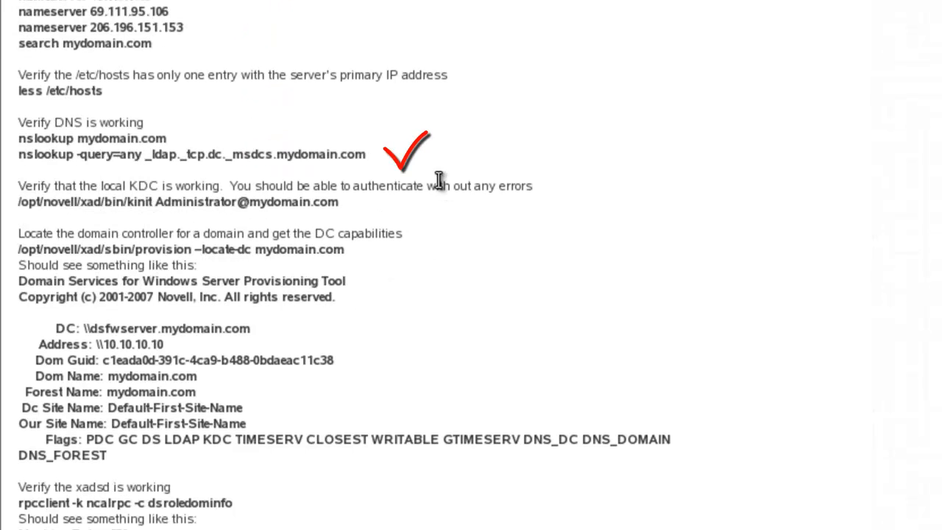
scroll(507, 230, down, 1)
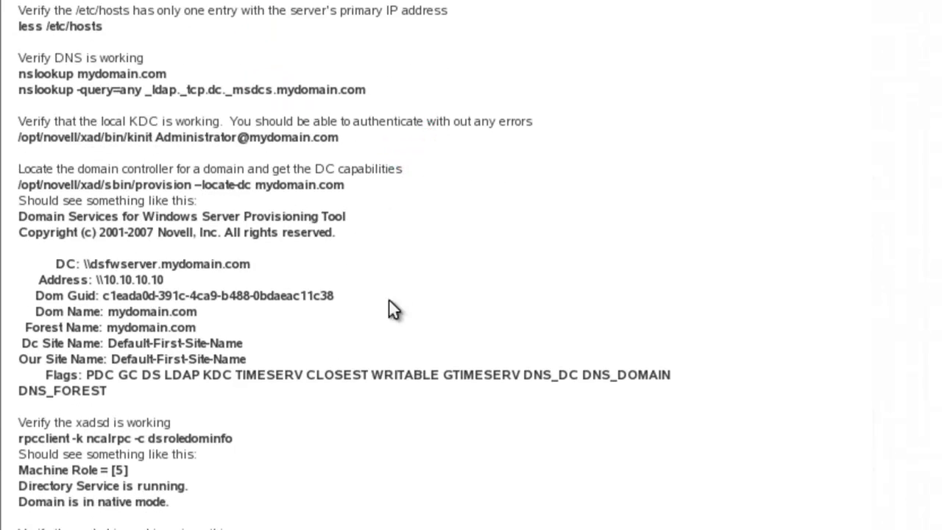
scroll(148, 283, down, 1)
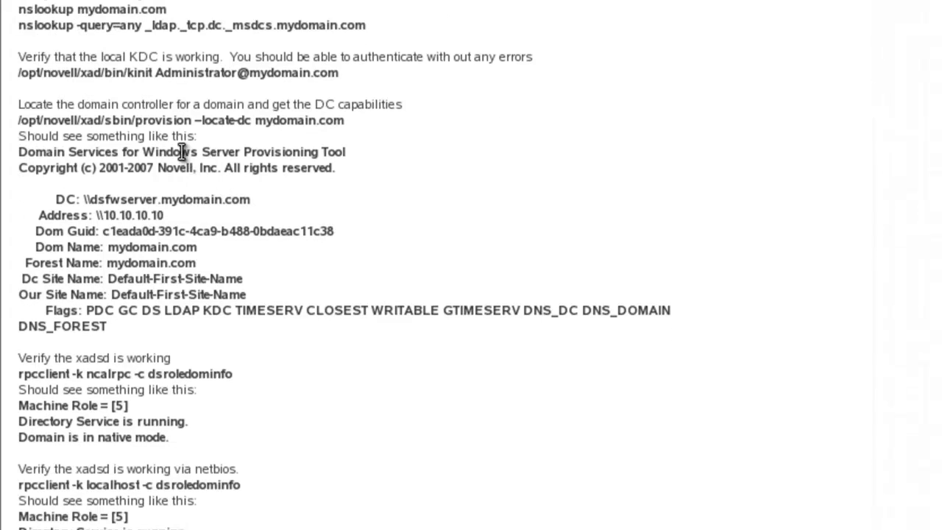
scroll(410, 251, down, 5)
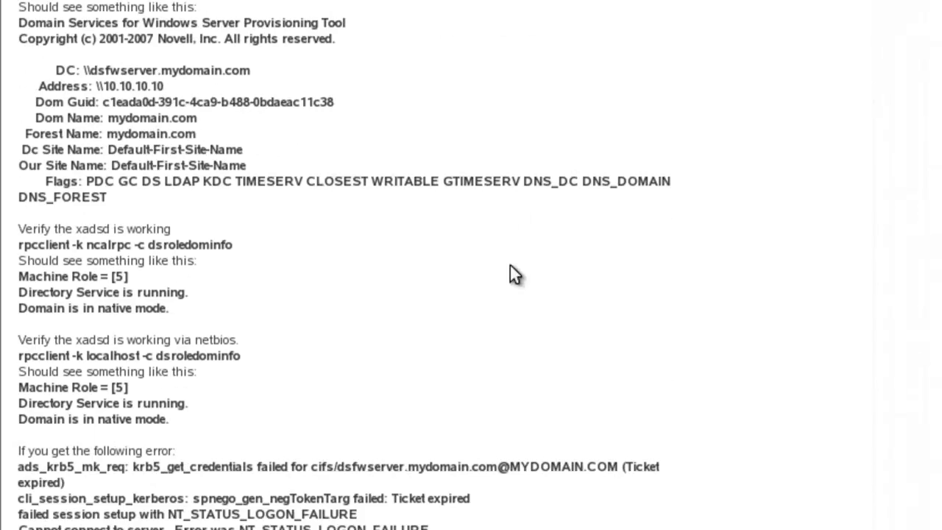
scroll(697, 300, up, 2)
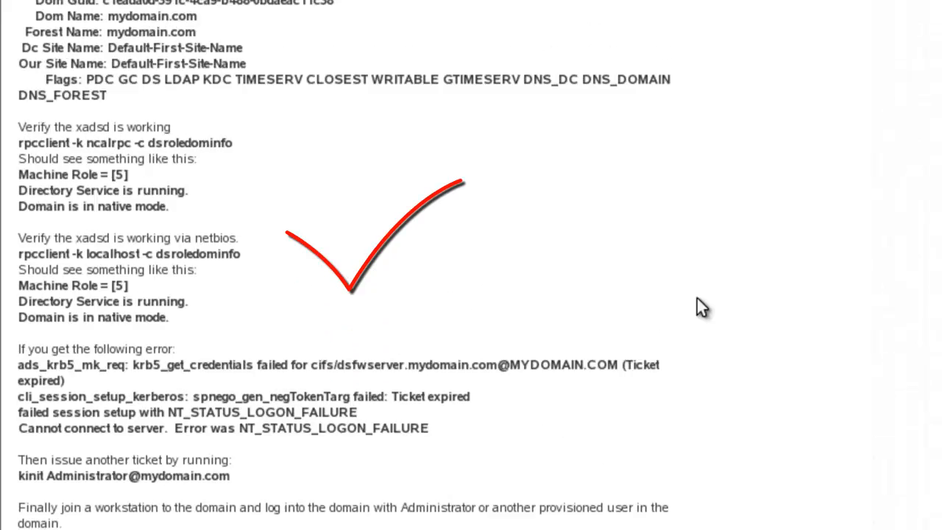